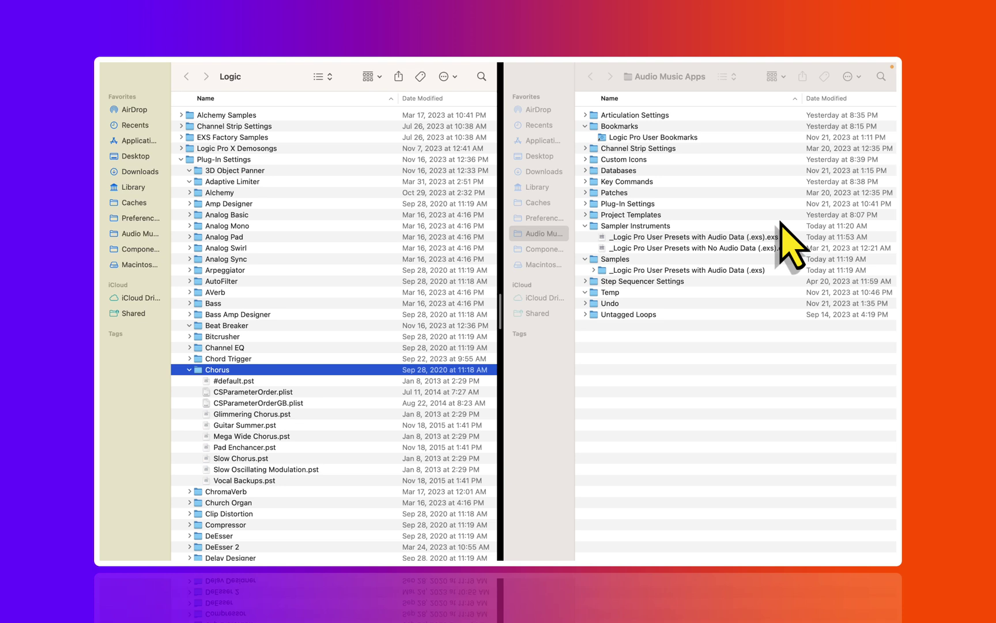
- Check the Logic folder's path, then select Glimmering Chorus.pst under Plug-In Settings > Chorus
{"action": "right_click", "coordinate": [231, 76]}
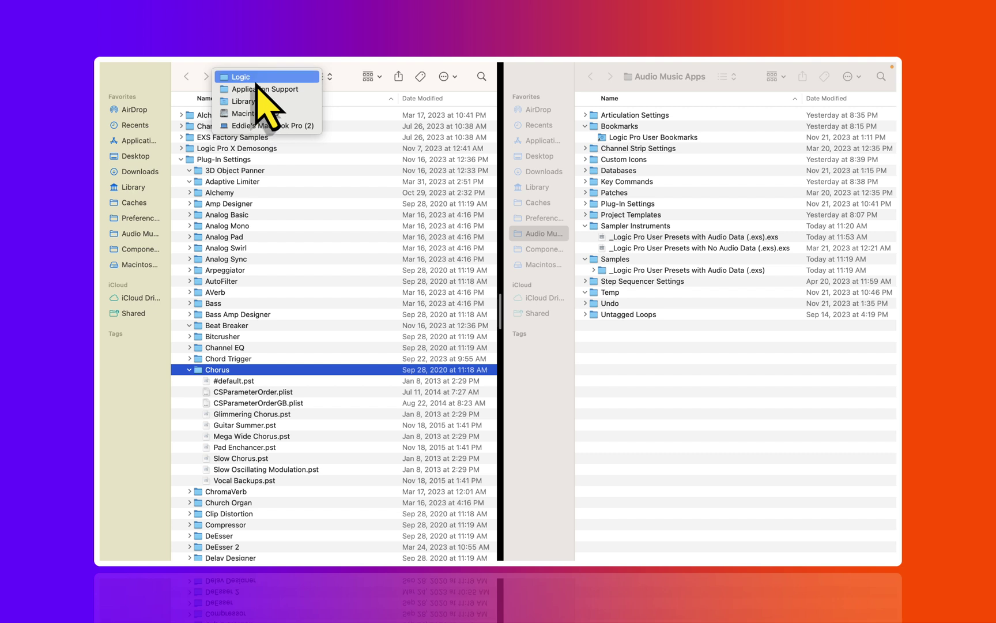
{"action": "left_click", "coordinate": [263, 167]}
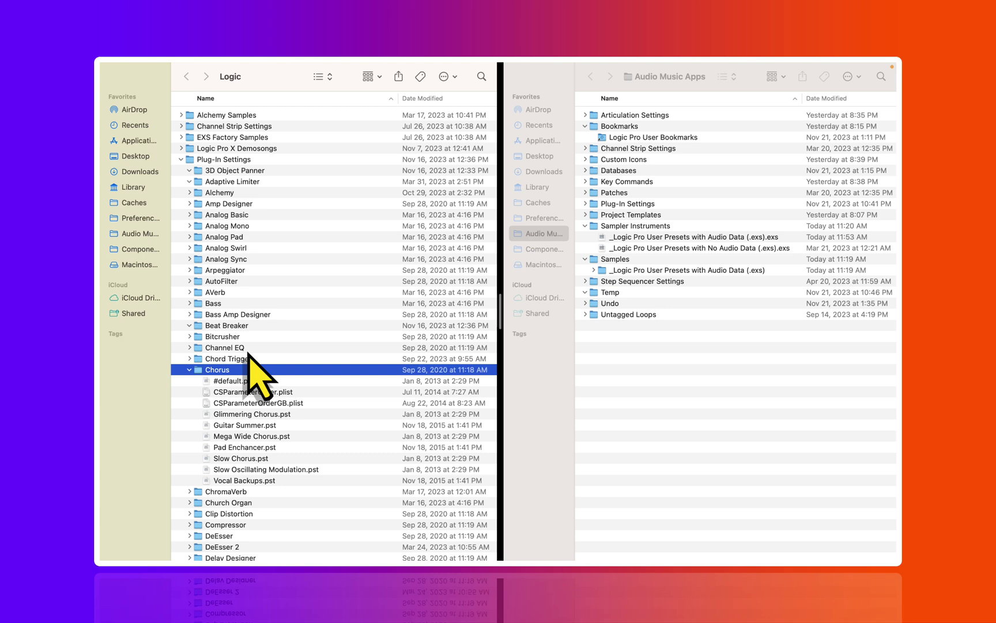
{"action": "left_click", "coordinate": [249, 416]}
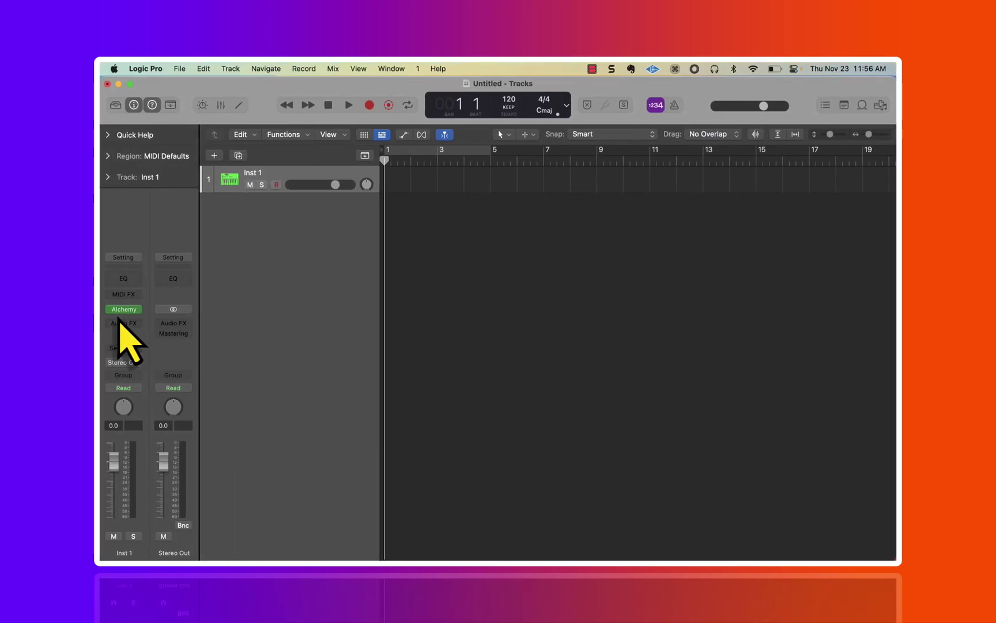
- Insert Modulation > Chorus on Inst 1 and open its Default Preset list
{"action": "left_click", "coordinate": [120, 327]}
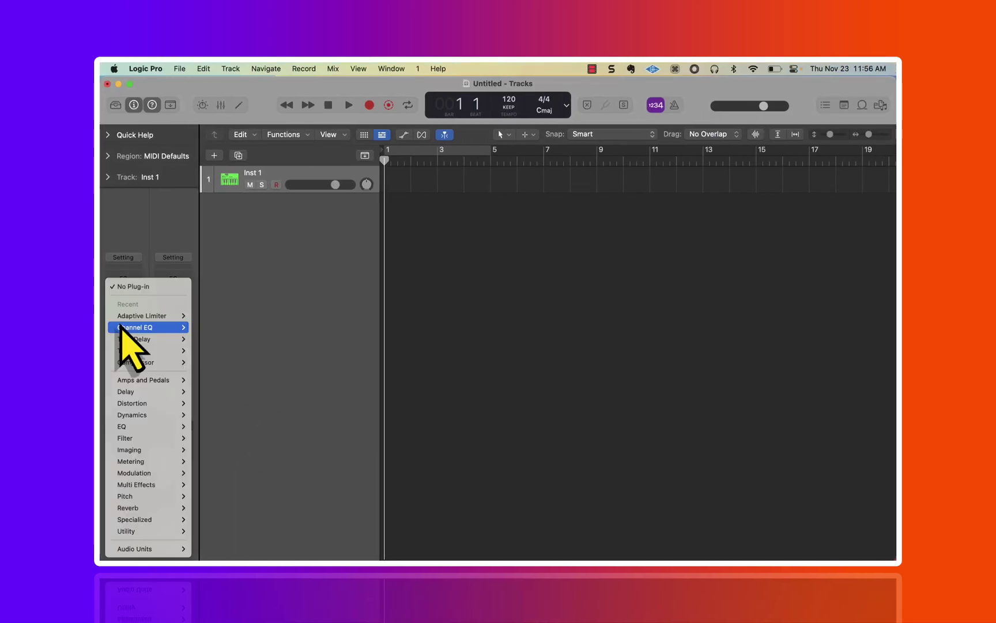
{"action": "mouse_move", "coordinate": [120, 326]}
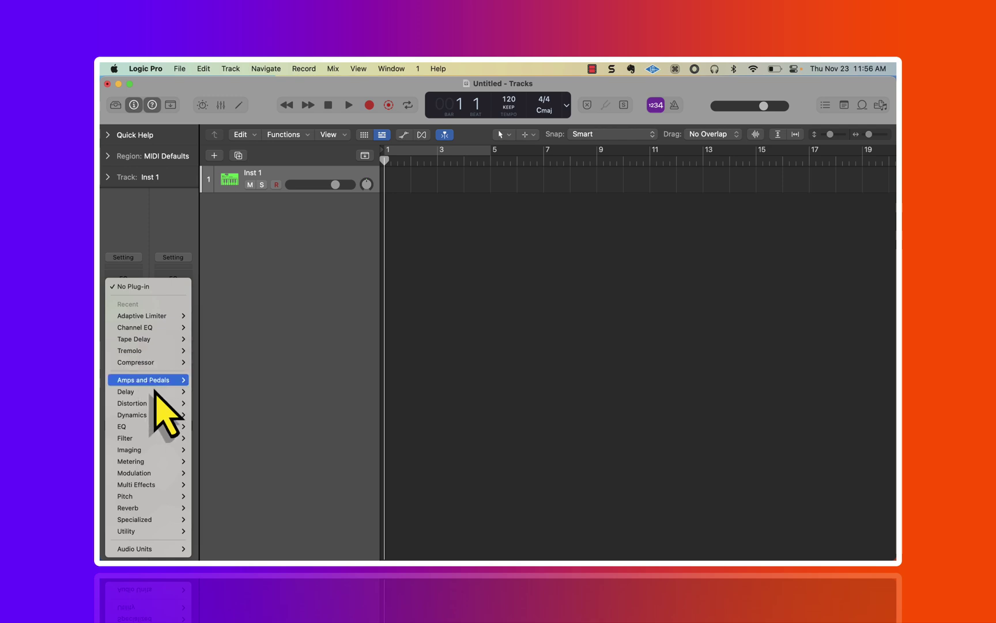
{"action": "mouse_move", "coordinate": [166, 449]}
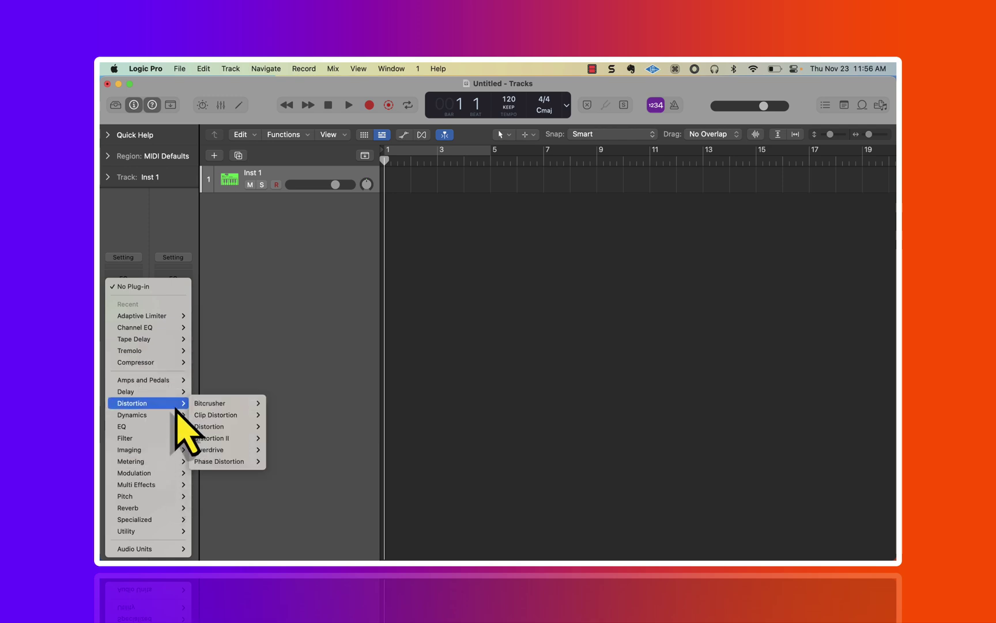
{"action": "mouse_move", "coordinate": [181, 473]}
{"action": "left_click", "coordinate": [237, 433]}
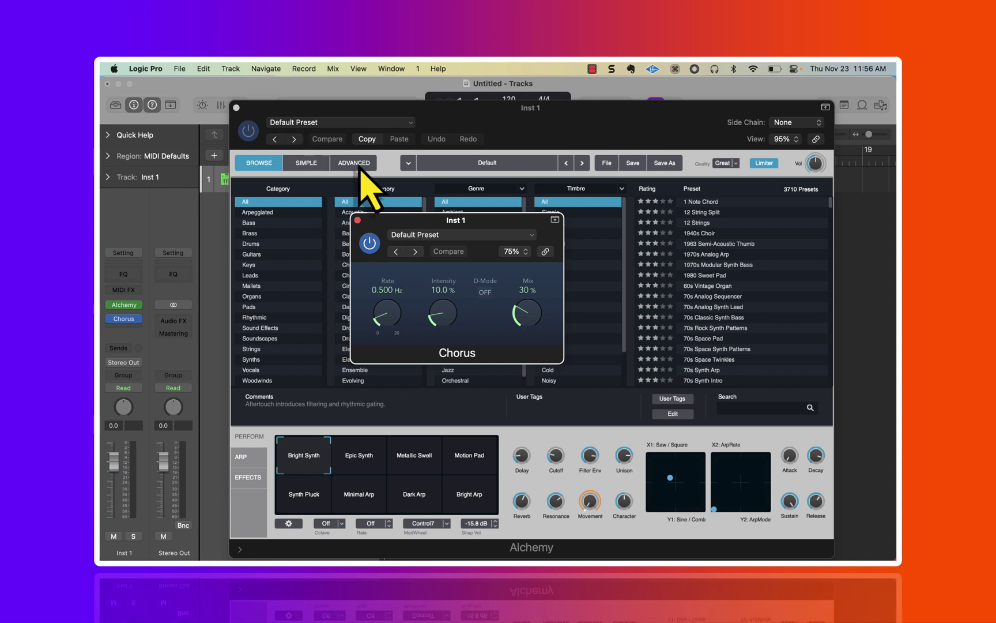
{"action": "left_click_drag", "start_coordinate": [381, 222], "coordinate": [313, 140]}
{"action": "left_click", "coordinate": [369, 153]}
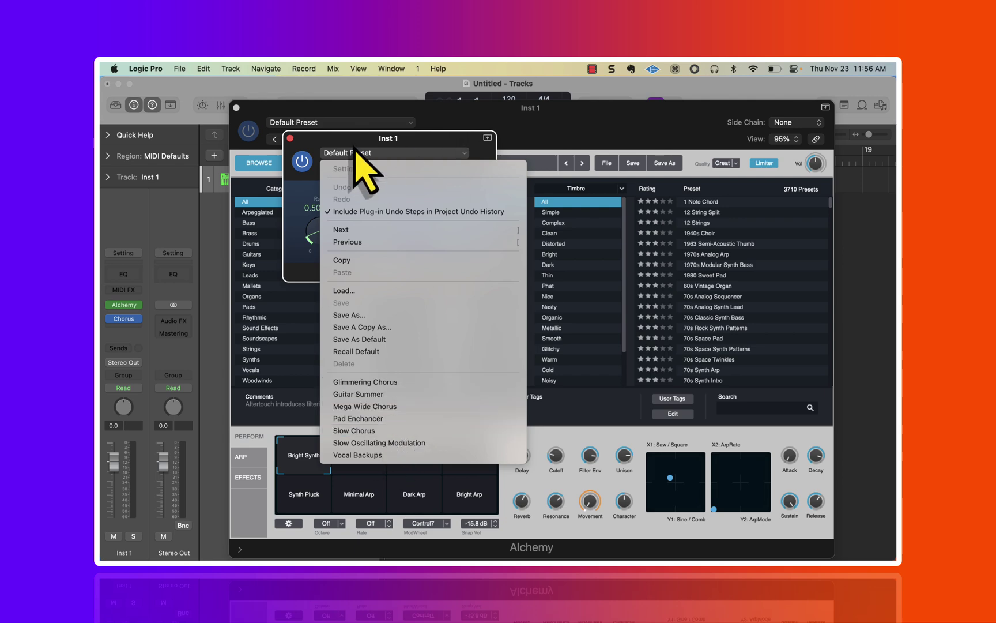
- Close the Chorus window and check the Audio Music Apps folder's path in Finder
{"action": "left_click", "coordinate": [325, 145]}
{"action": "left_click", "coordinate": [290, 138]}
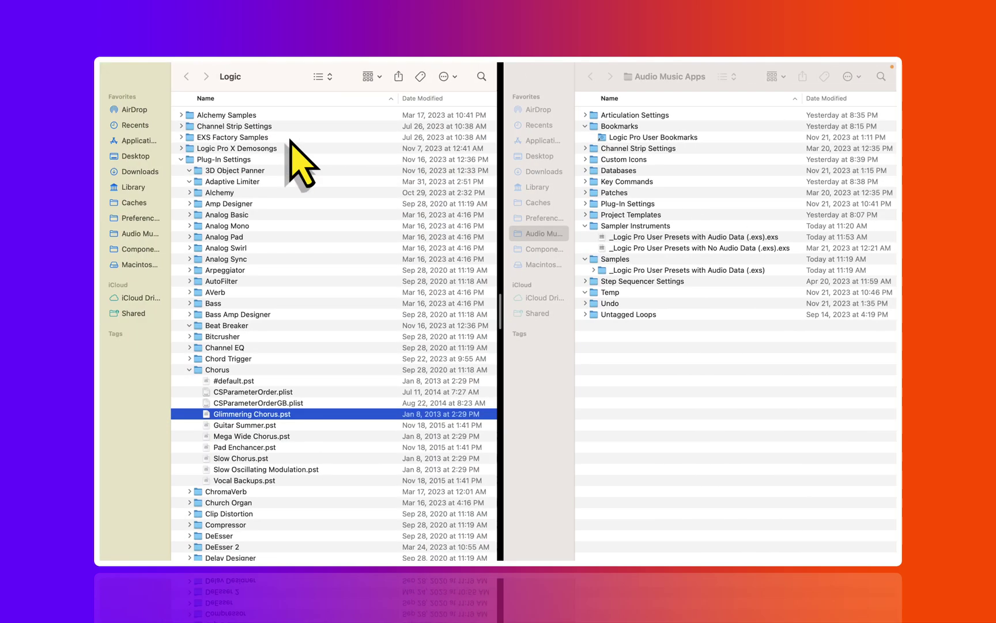
{"action": "left_click", "coordinate": [654, 68]}
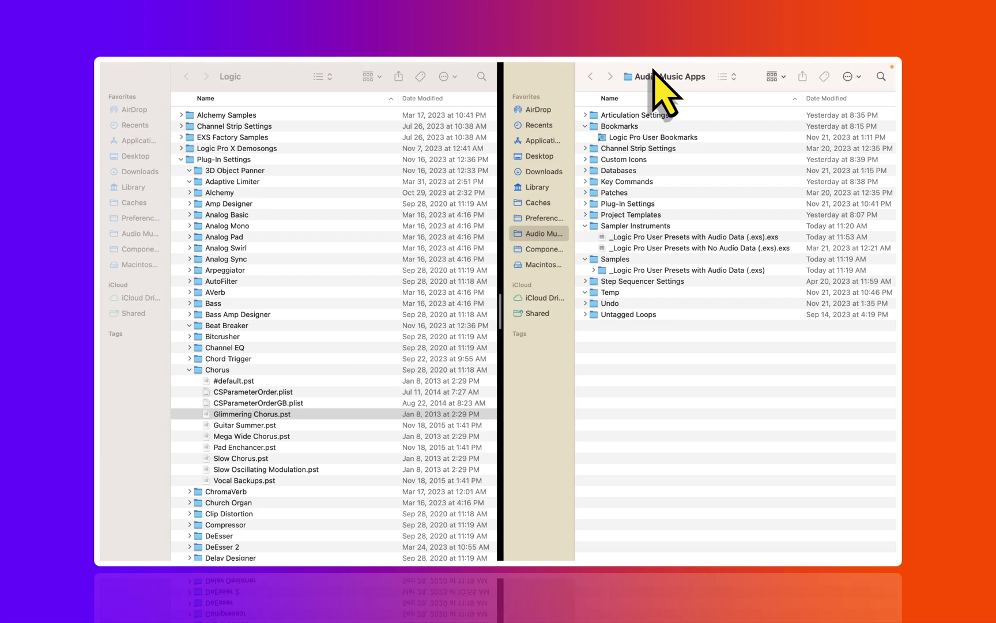
{"action": "left_click", "coordinate": [656, 81], "text": "super"}
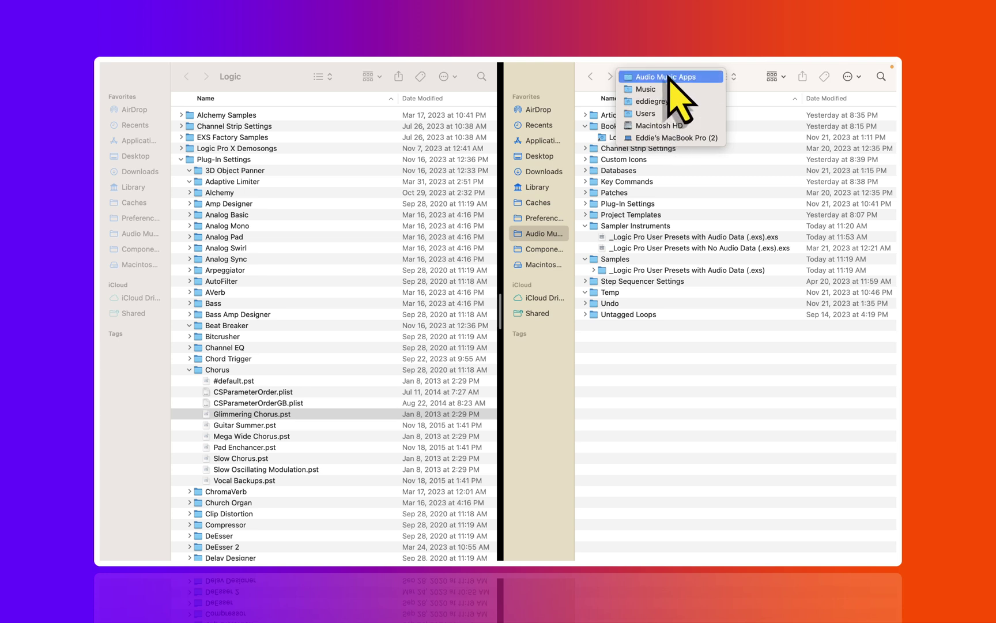
{"action": "left_click", "coordinate": [662, 200]}
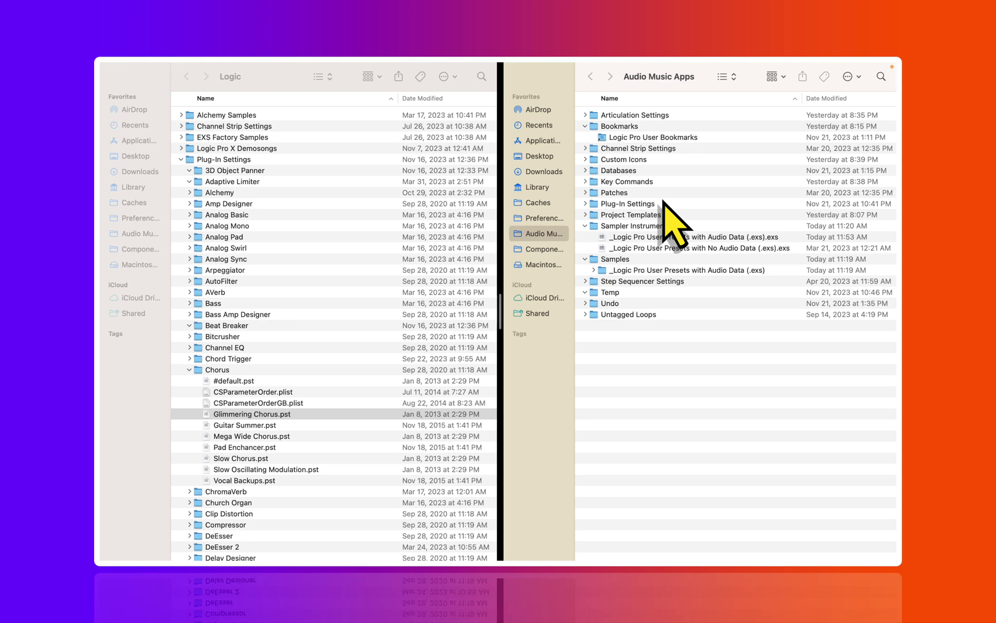
- Expand Plug-In Settings and select the Adaptive Limiter user presets item
{"action": "left_click", "coordinate": [656, 203]}
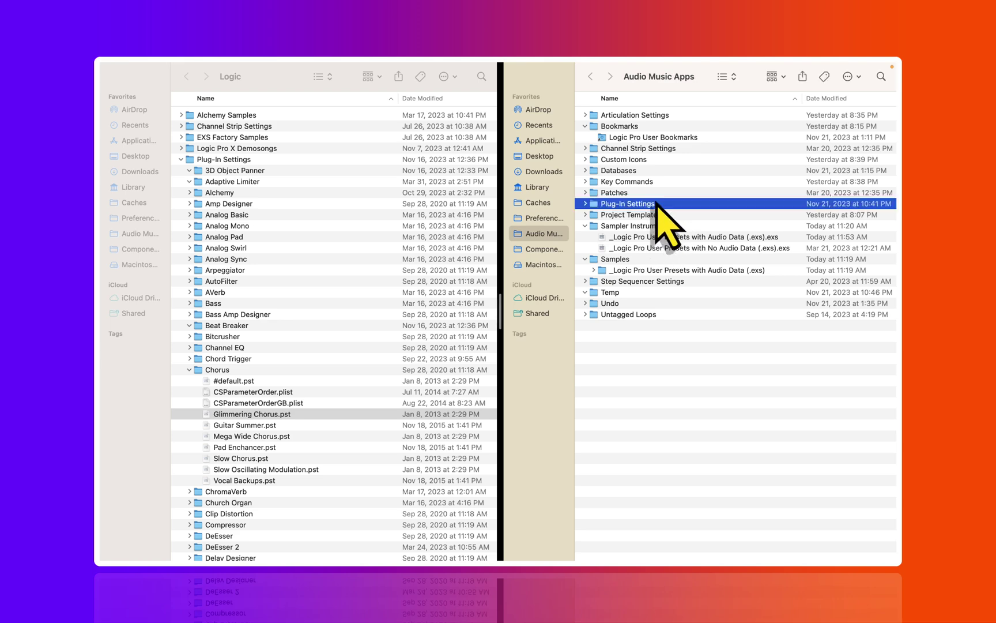
{"action": "key", "text": "Right"}
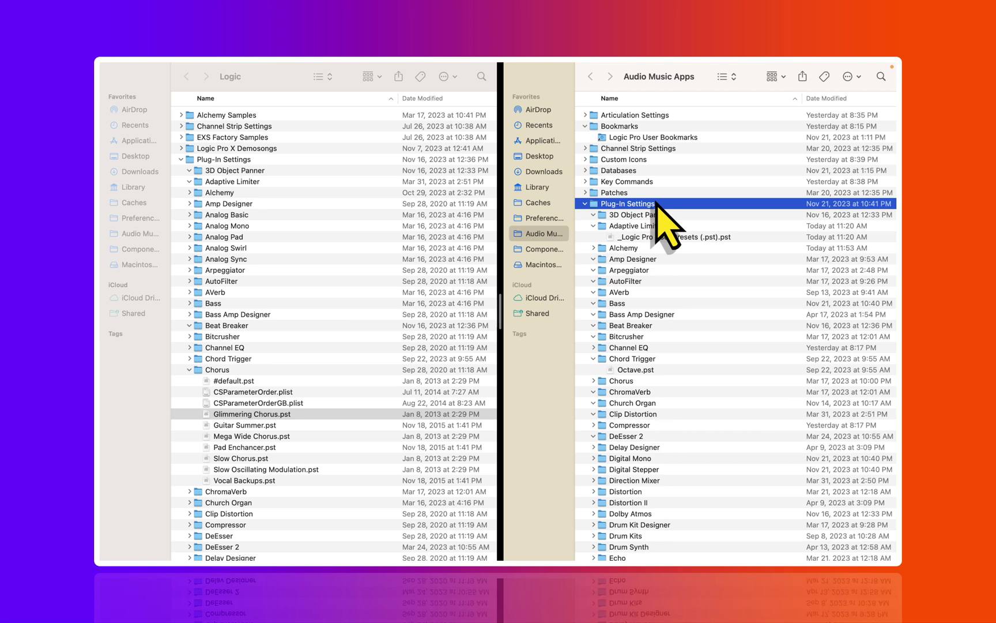
{"action": "left_click", "coordinate": [703, 240]}
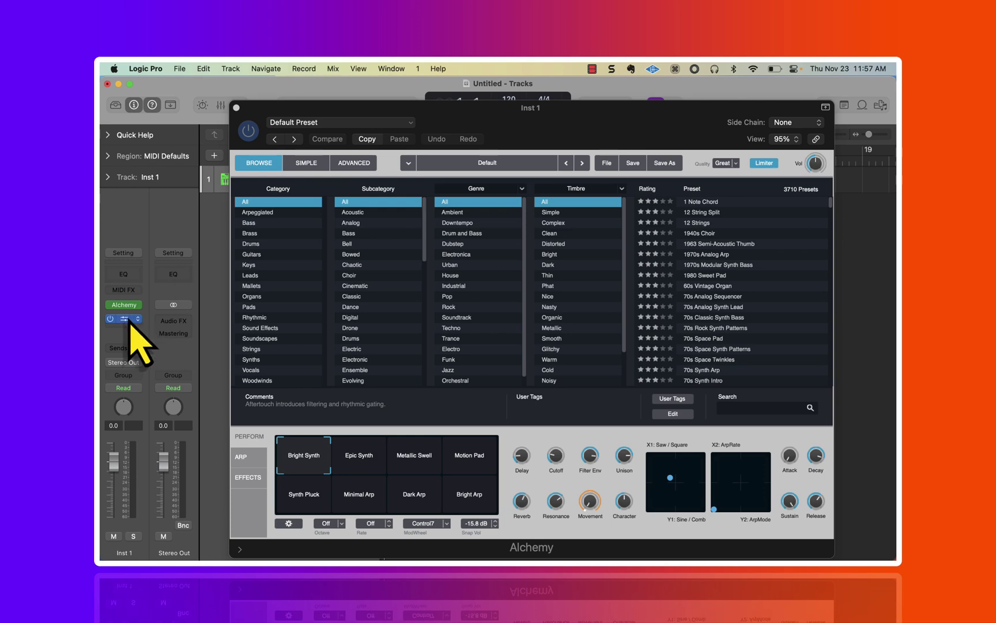
- Reopen the Chorus plug-in window, close Alchemy and move Chorus up and right
{"action": "left_click", "coordinate": [129, 321]}
{"action": "left_click", "coordinate": [239, 114]}
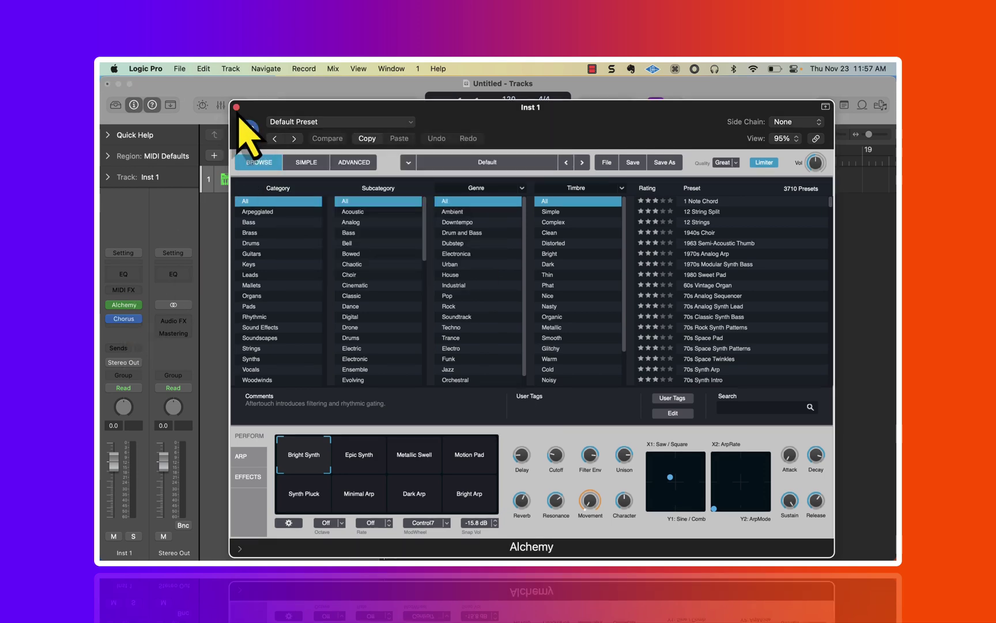
{"action": "left_click", "coordinate": [239, 114]}
{"action": "left_click", "coordinate": [236, 107]}
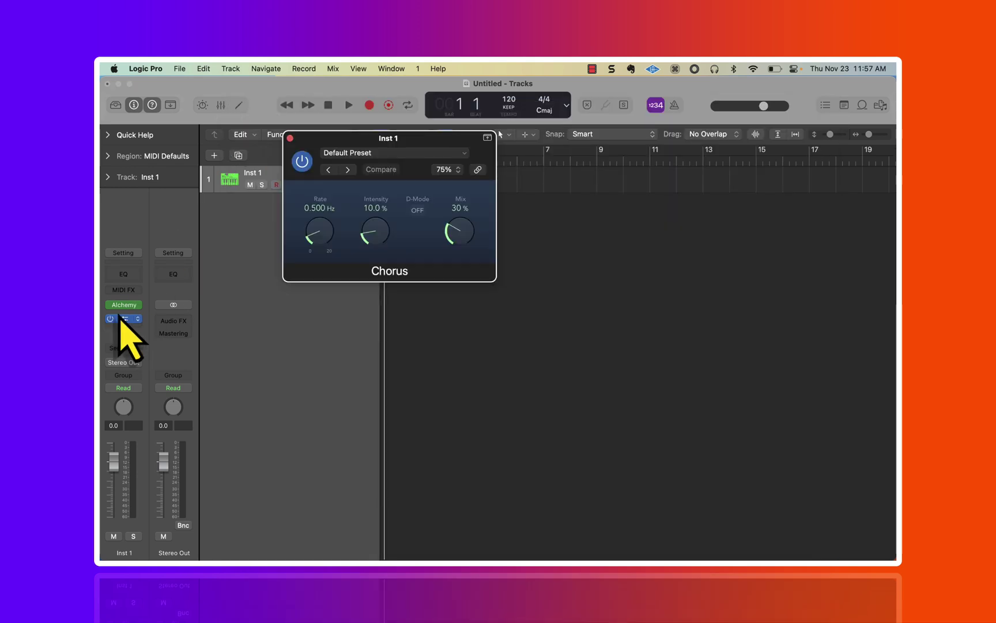
{"action": "left_click_drag", "start_coordinate": [416, 129], "coordinate": [488, 113]}
- Set Chorus Intensity to 56%, Rate to 0.833 Hz and Mix to 86%
{"action": "left_click_drag", "start_coordinate": [451, 217], "coordinate": [471, 144]}
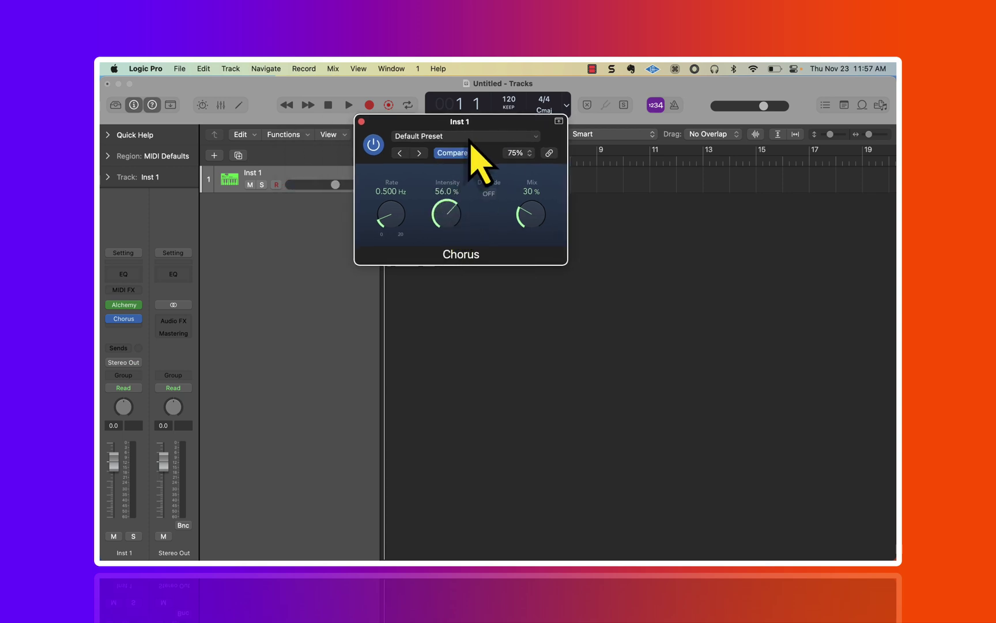
{"action": "left_click_drag", "start_coordinate": [402, 229], "coordinate": [402, 215]}
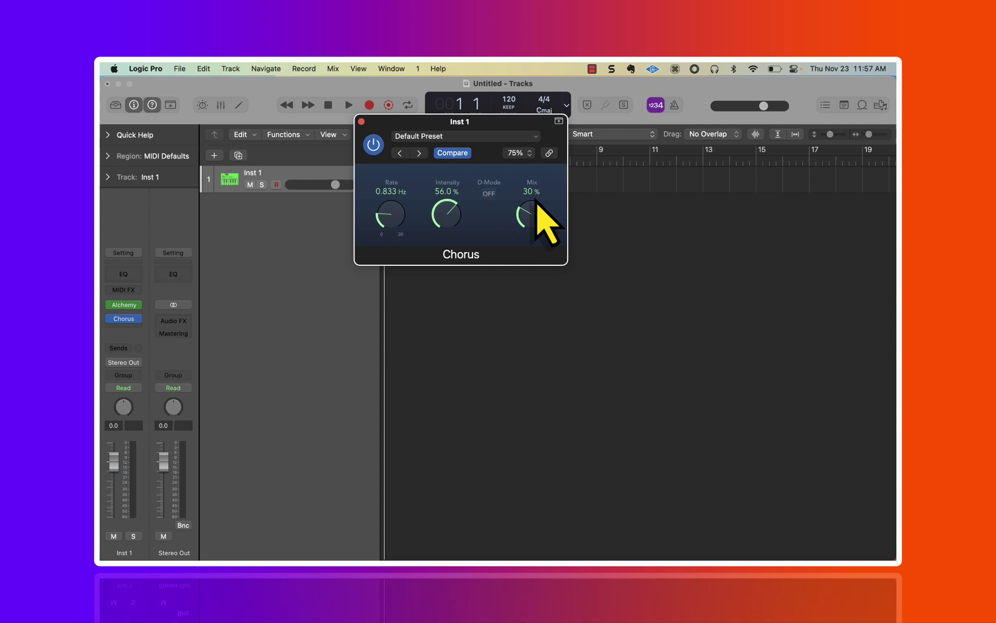
{"action": "left_click_drag", "start_coordinate": [536, 200], "coordinate": [543, 128]}
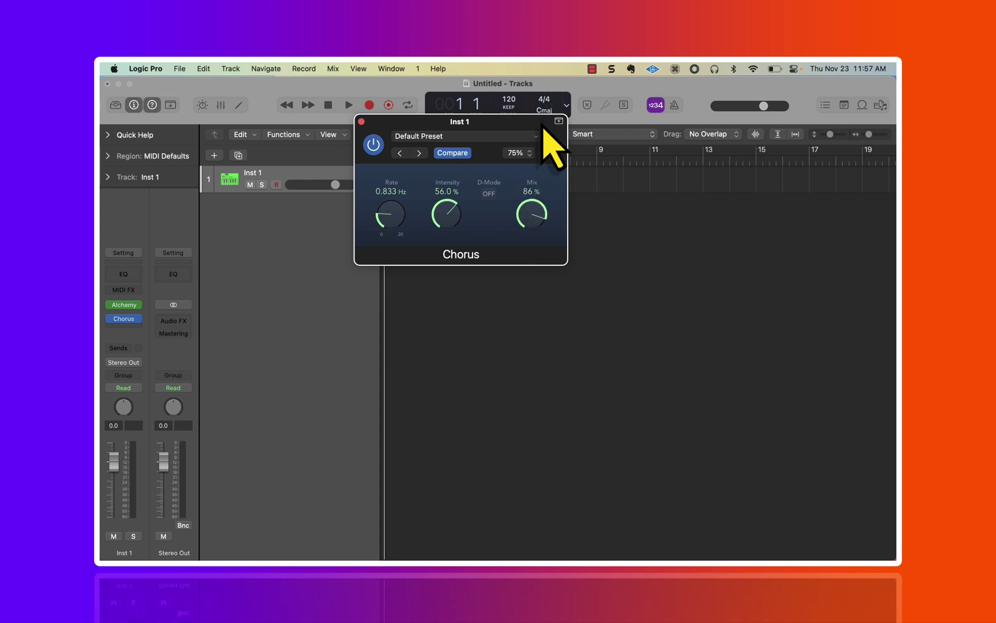
- Choose Save As for the tweaked Chorus and view the save location's parent folders
{"action": "left_click", "coordinate": [497, 138]}
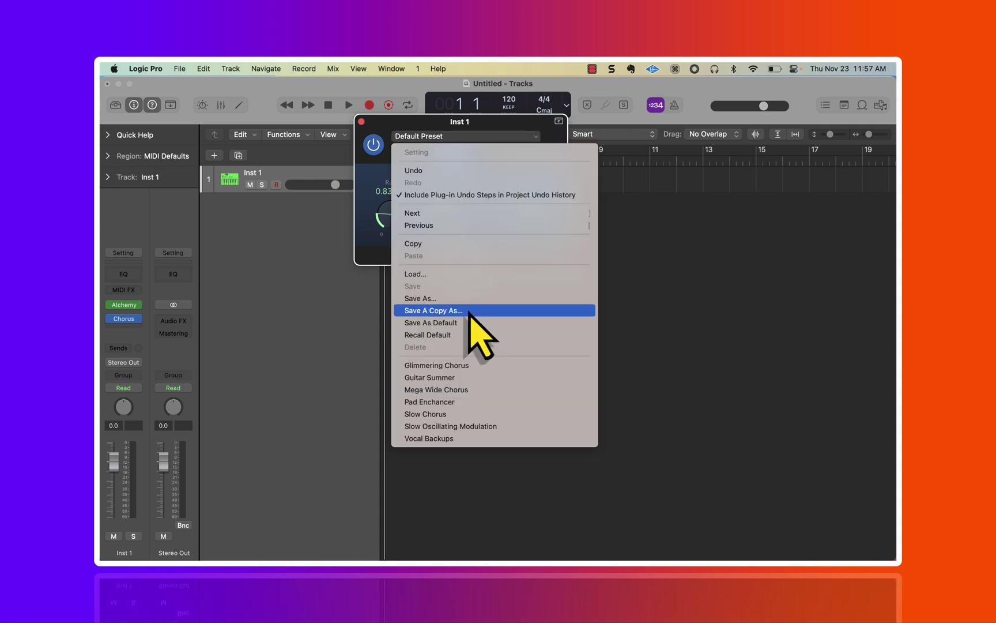
{"action": "left_click", "coordinate": [469, 300]}
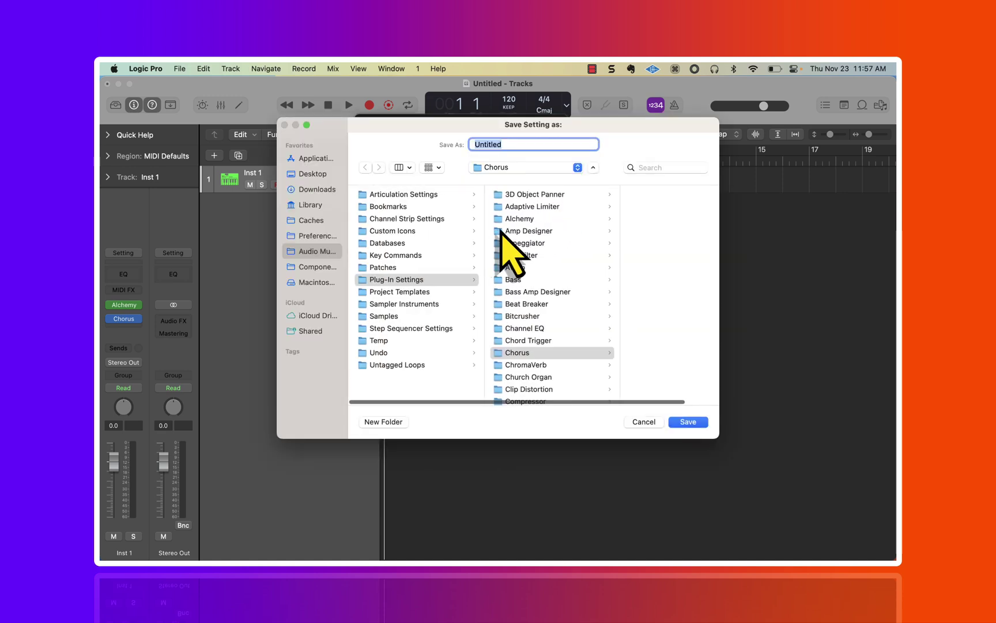
{"action": "left_click", "coordinate": [548, 168]}
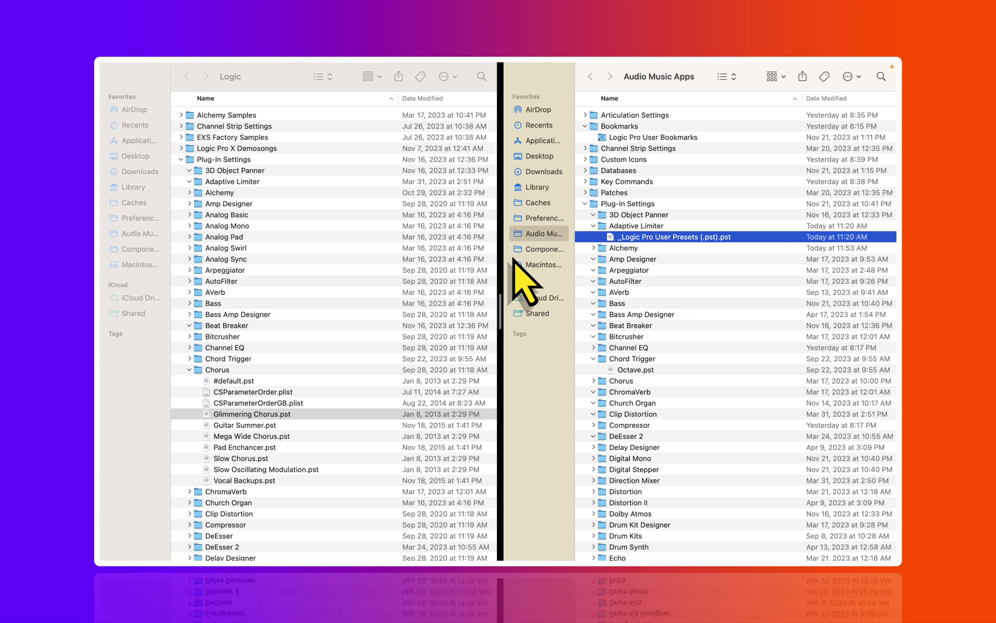
- Collapse the Logic folder's Plug-In Settings, then select Adaptive Limiter in Audio Music Apps
{"action": "left_click", "coordinate": [253, 248]}
{"action": "key", "text": "Left"}
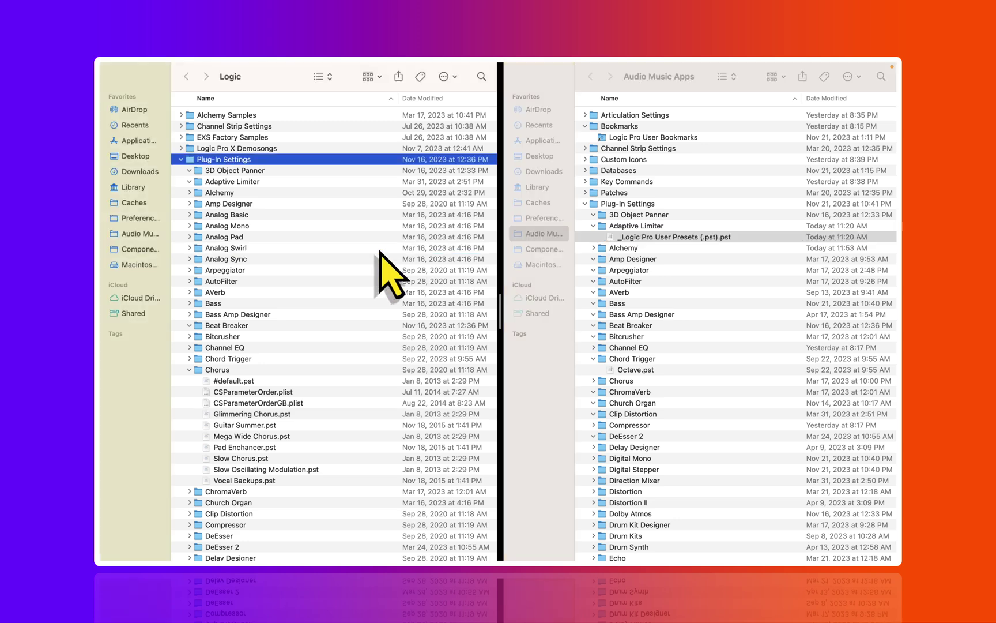
{"action": "key", "text": "Left"}
{"action": "left_click", "coordinate": [629, 236]}
{"action": "left_click", "coordinate": [629, 226]}
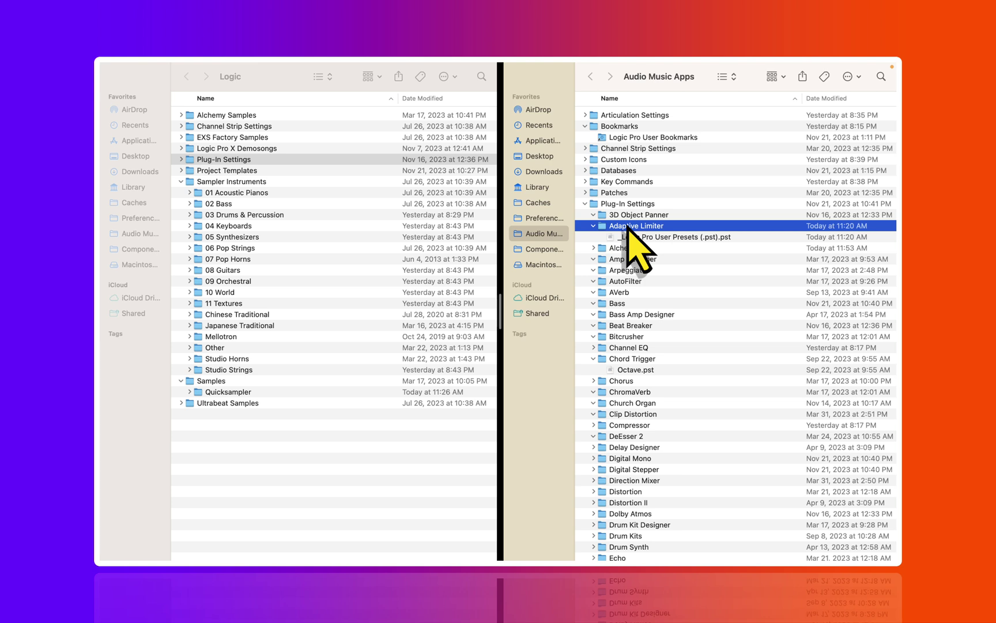
- Cancel the chorus save, replace Chorus with The Grater, and open its Setting menu
{"action": "key", "text": "Left"}
{"action": "key", "text": "Left"}
{"action": "key", "text": "Left"}
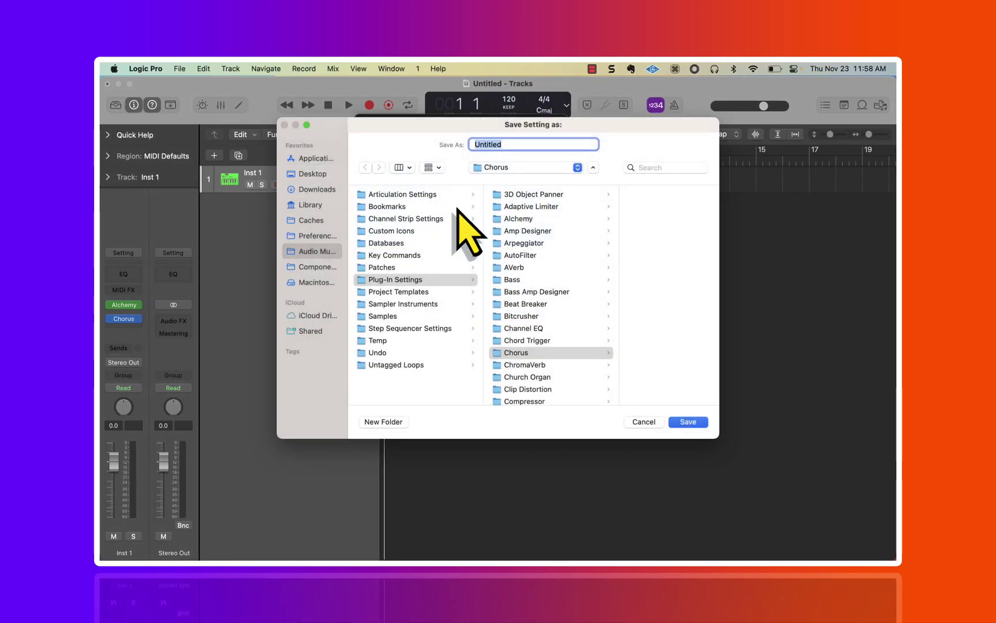
{"action": "left_click", "coordinate": [642, 421]}
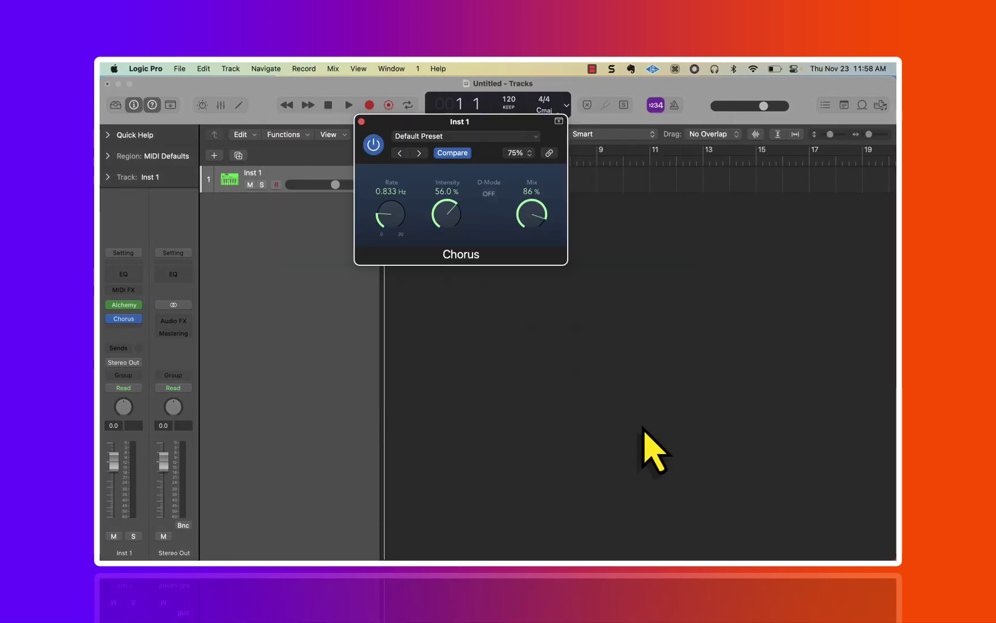
{"action": "left_click", "coordinate": [137, 317]}
{"action": "left_click", "coordinate": [312, 555]}
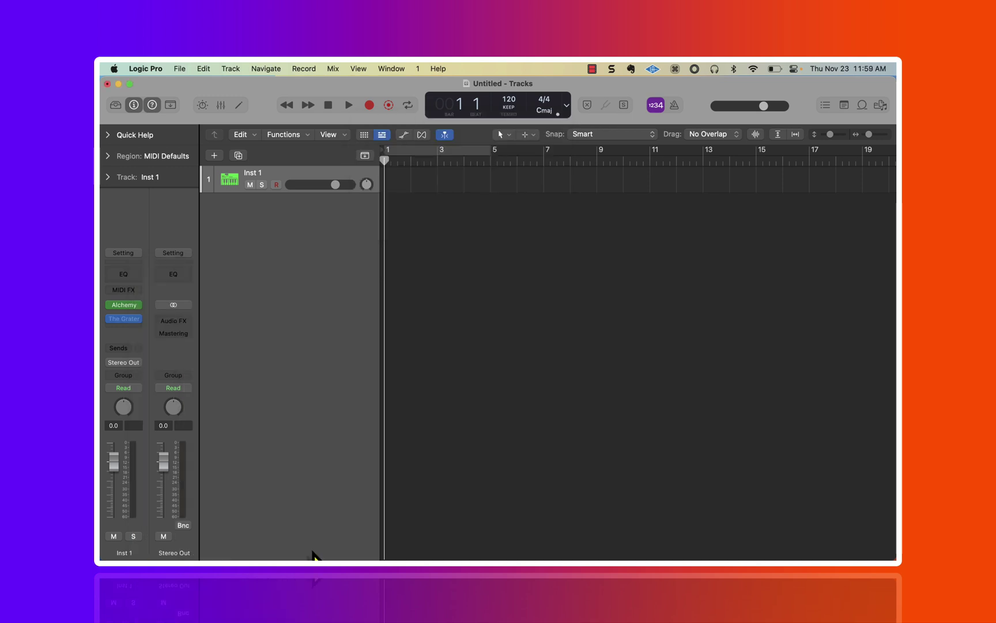
{"action": "left_click_drag", "start_coordinate": [583, 220], "coordinate": [491, 115]}
{"action": "left_click", "coordinate": [445, 129]}
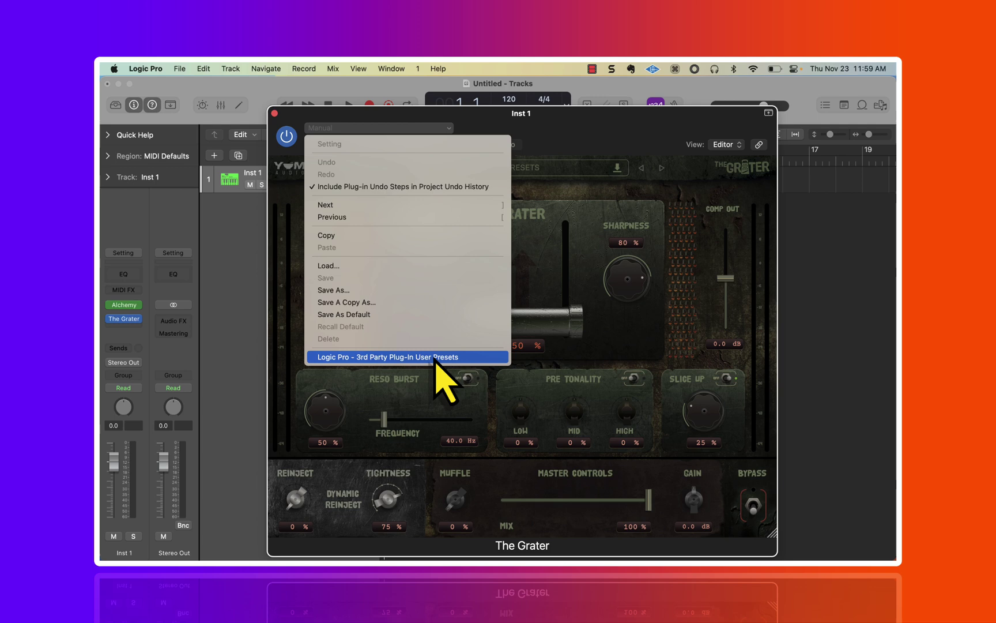
- Choose to load a setting and browse to the Yum Audio > The Grater preset folder
{"action": "left_click", "coordinate": [394, 266]}
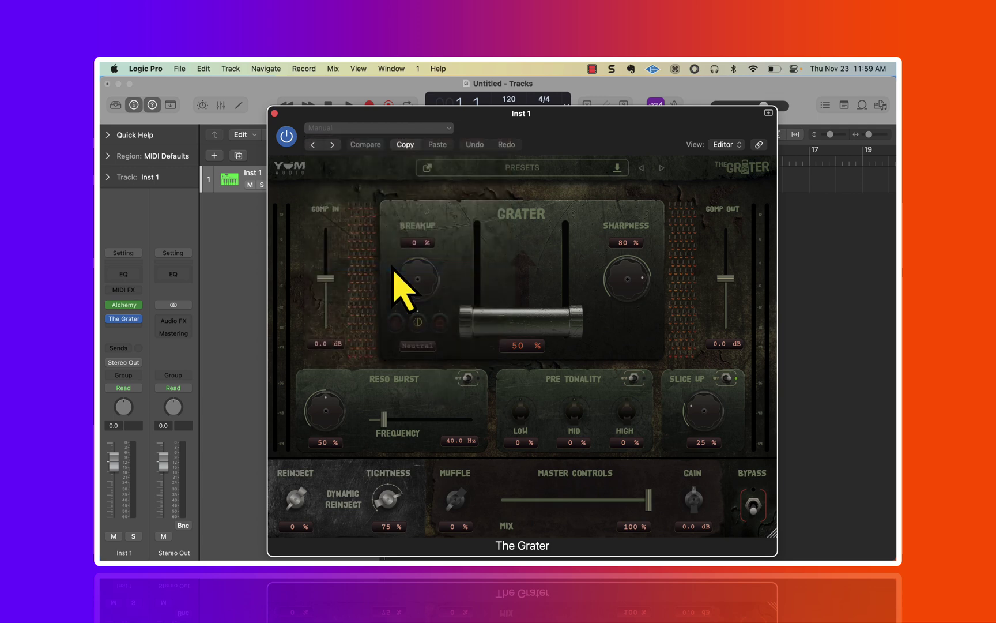
{"action": "scroll", "coordinate": [445, 245], "scroll_direction": "left", "scroll_amount": 5}
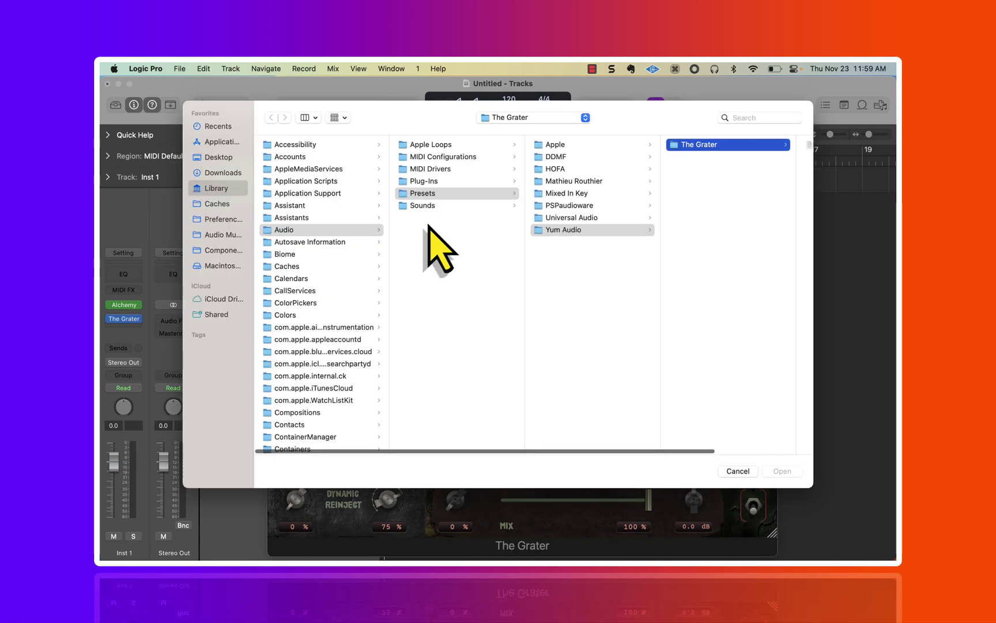
{"action": "left_click", "coordinate": [536, 117]}
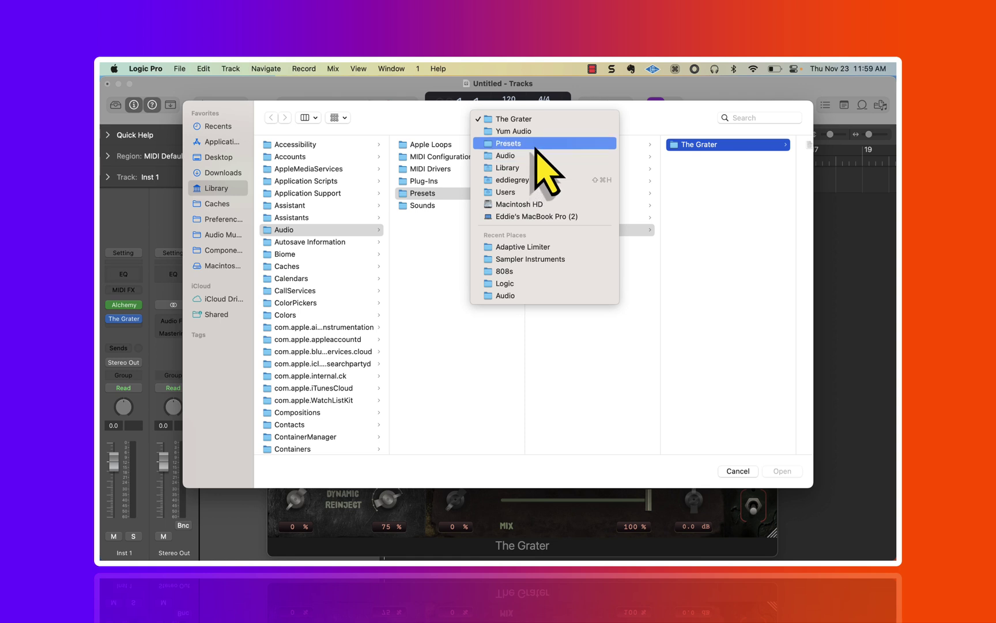
{"action": "left_click", "coordinate": [679, 178]}
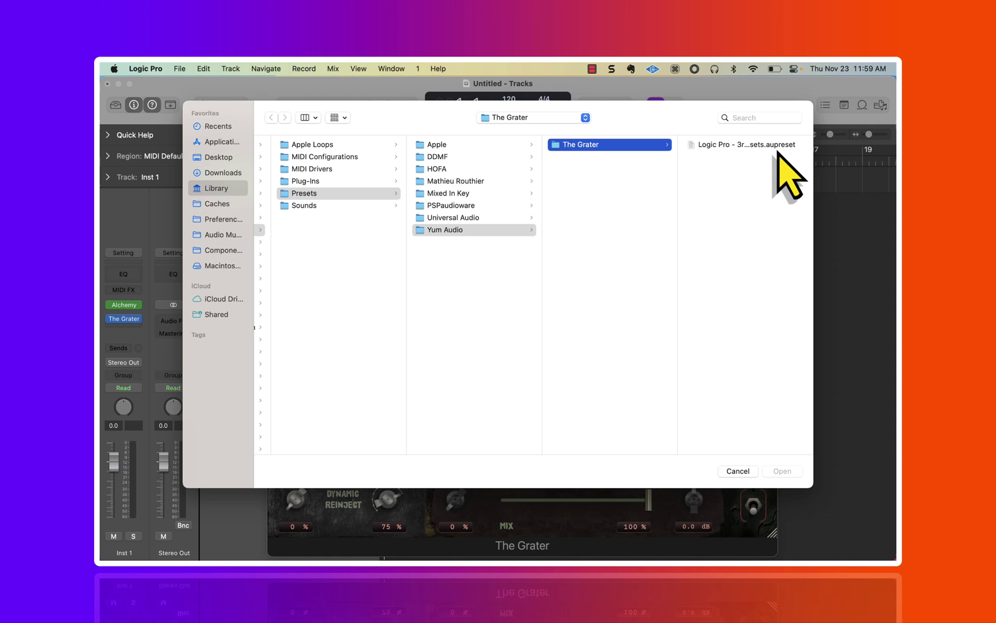
- Load The Grater's saved .aupreset, then open Macintosh HD > Users > home > Library > Audio
{"action": "left_click", "coordinate": [744, 145]}
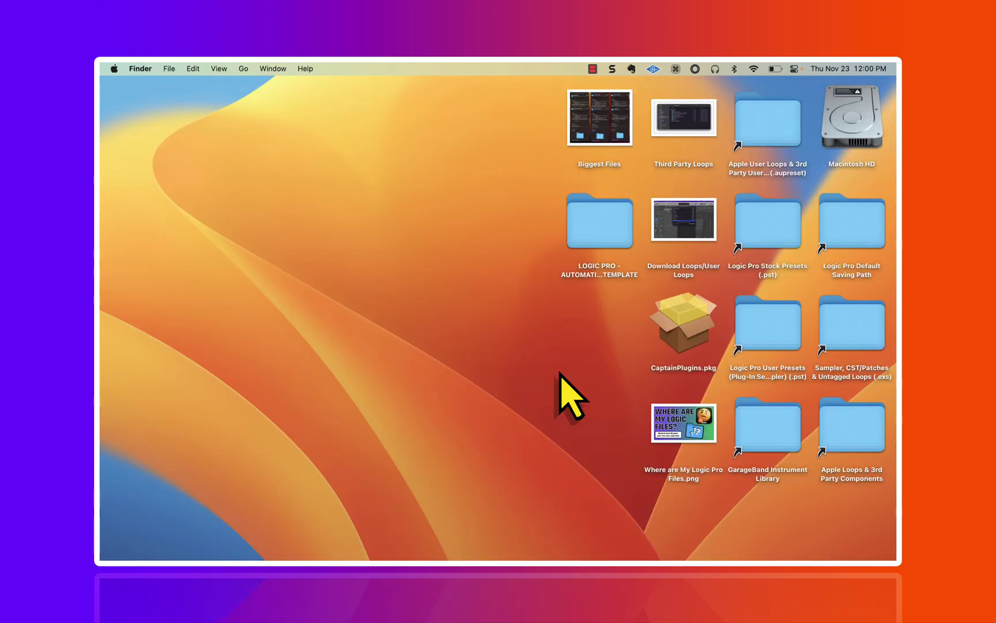
{"action": "double_click", "coordinate": [835, 125]}
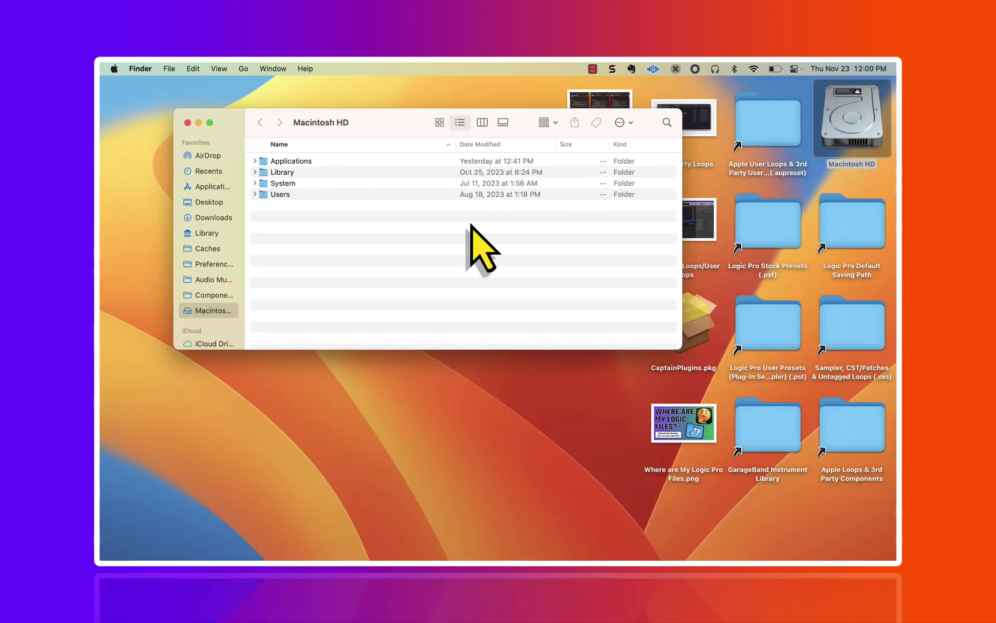
{"action": "double_click", "coordinate": [314, 194]}
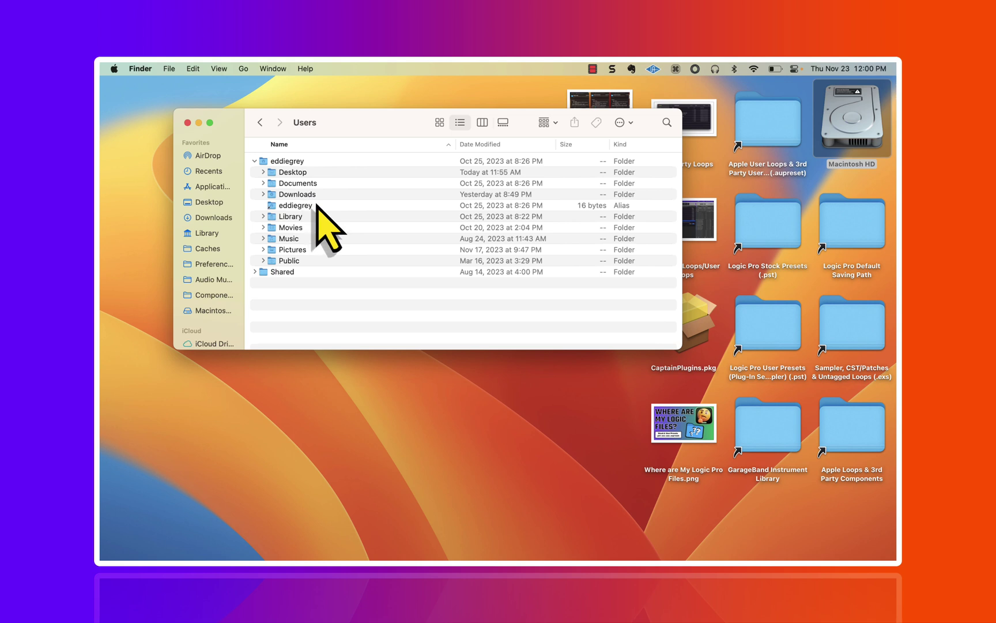
{"action": "left_click", "coordinate": [317, 206]}
{"action": "double_click", "coordinate": [316, 206]}
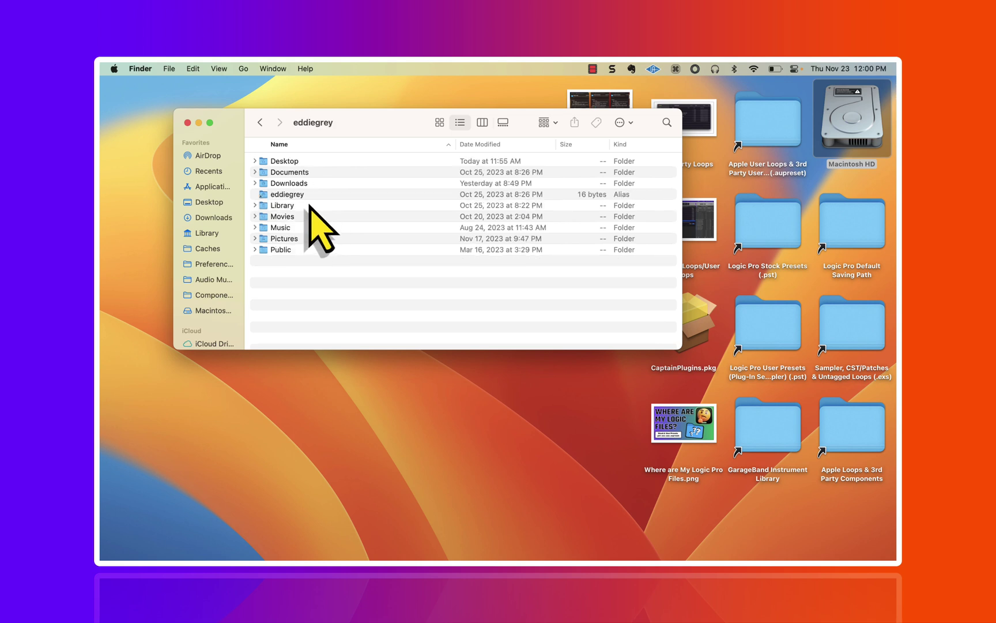
{"action": "double_click", "coordinate": [310, 205]}
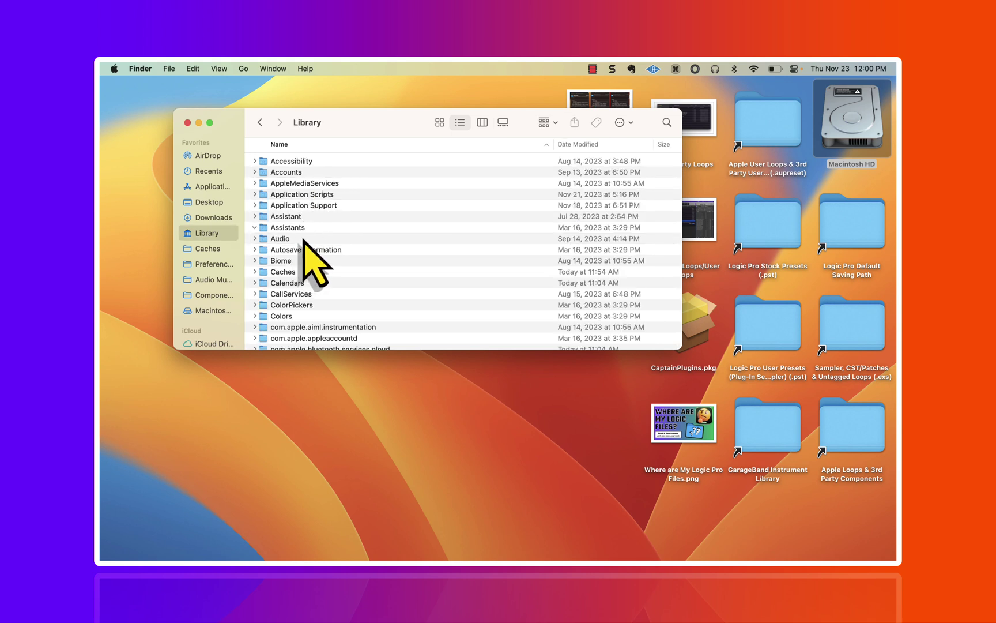
{"action": "double_click", "coordinate": [301, 238]}
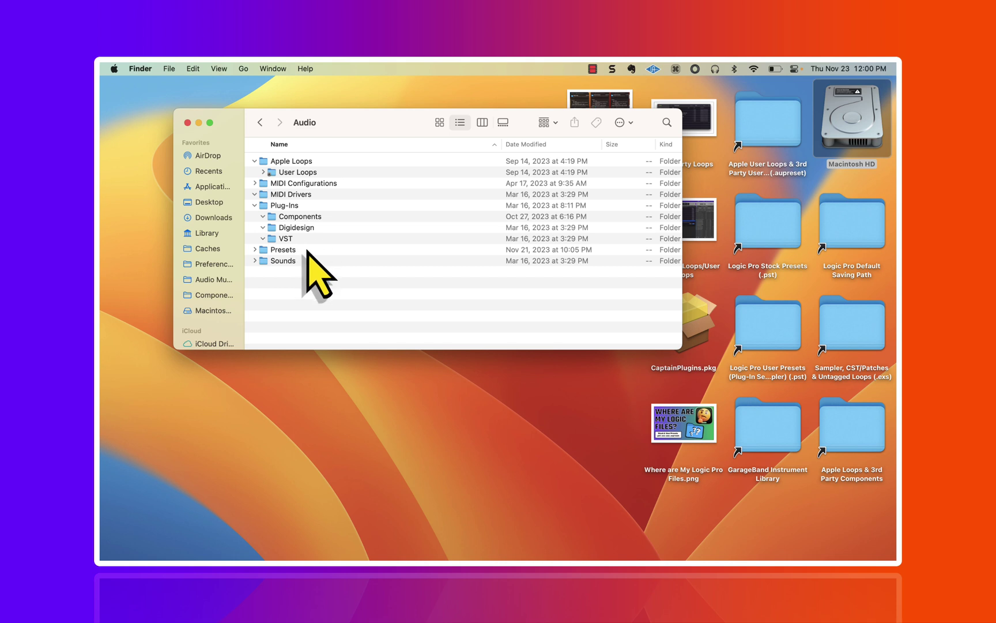
- Expand Presets down to The Grater, widen the Name column, and select its .aupreset file
{"action": "left_click", "coordinate": [307, 250]}
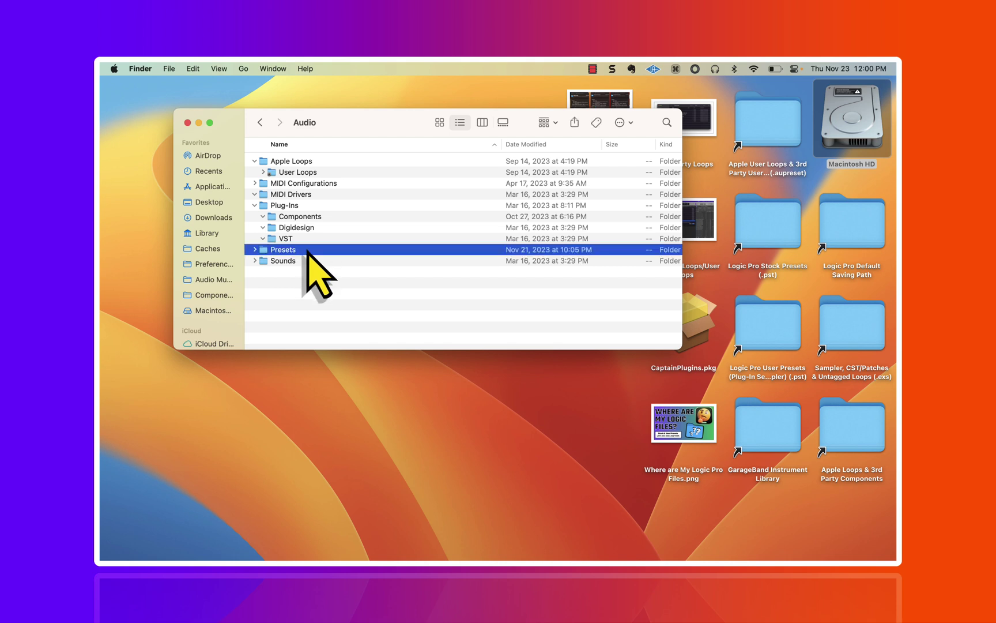
{"action": "key", "text": "Right"}
{"action": "scroll", "coordinate": [304, 263], "scroll_direction": "down", "scroll_amount": 2}
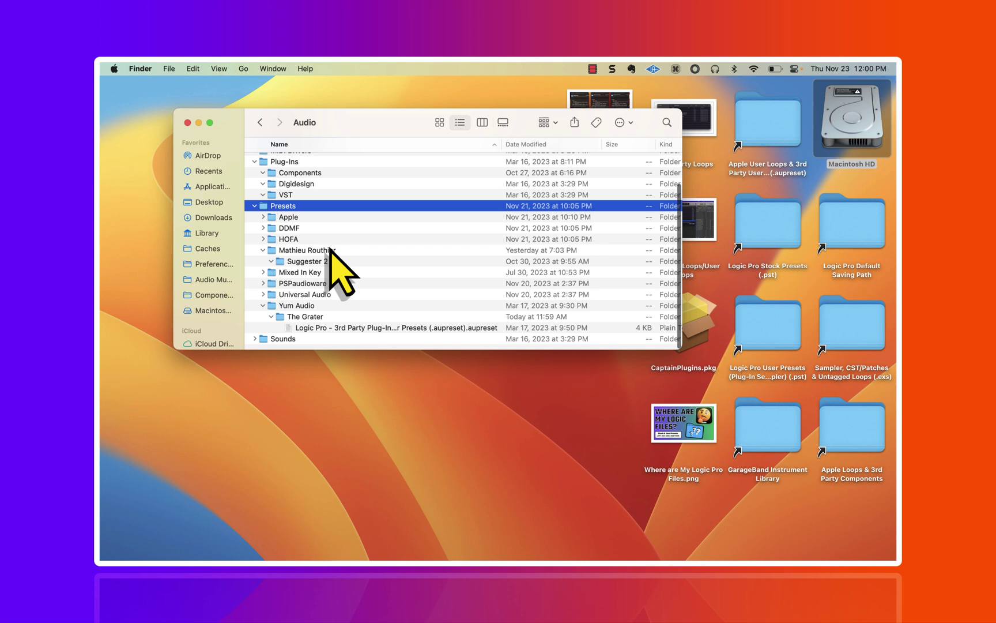
{"action": "left_click", "coordinate": [331, 251]}
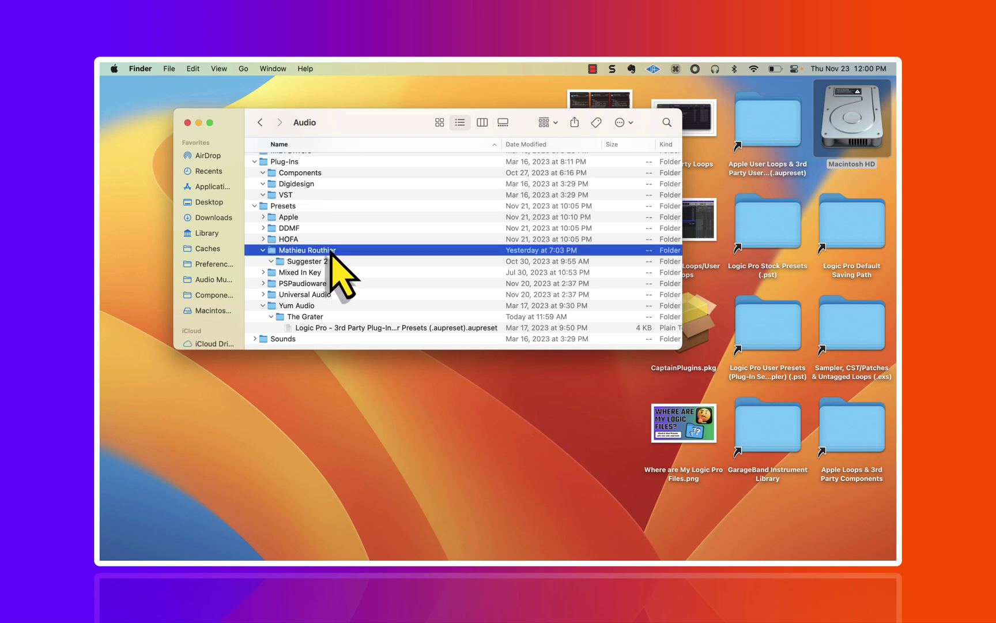
{"action": "key", "text": "Left"}
{"action": "left_click", "coordinate": [331, 271]}
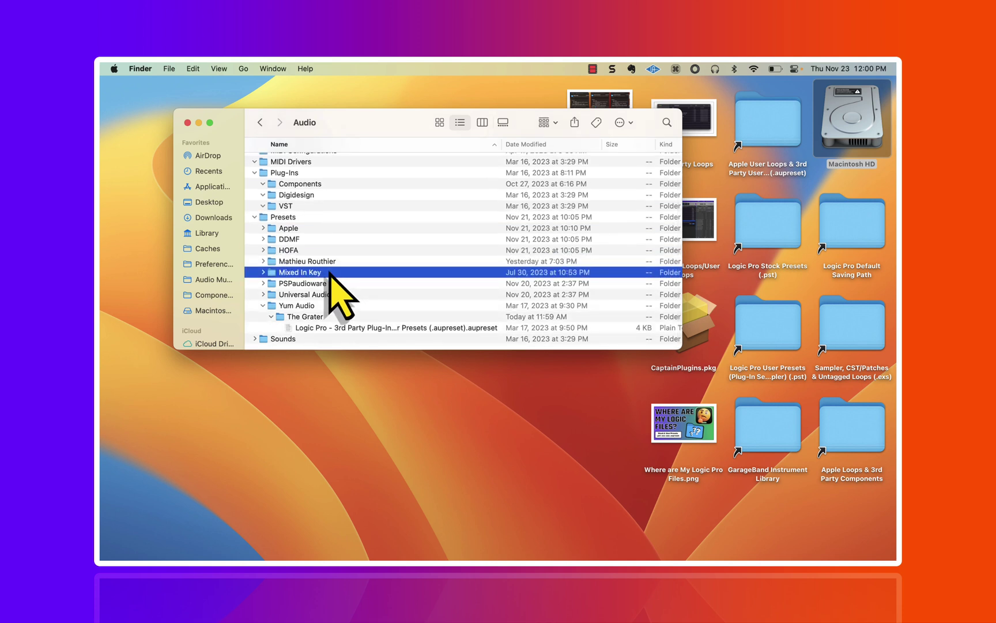
{"action": "key", "text": "Down"}
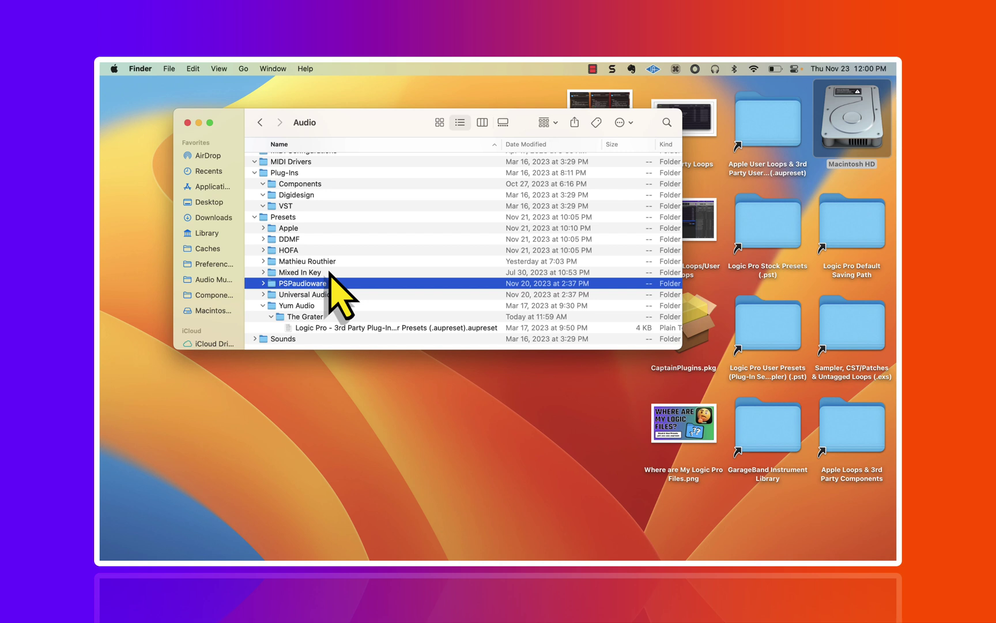
{"action": "key", "text": "Down"}
{"action": "key", "text": "Down"}
{"action": "key", "text": "Down"}
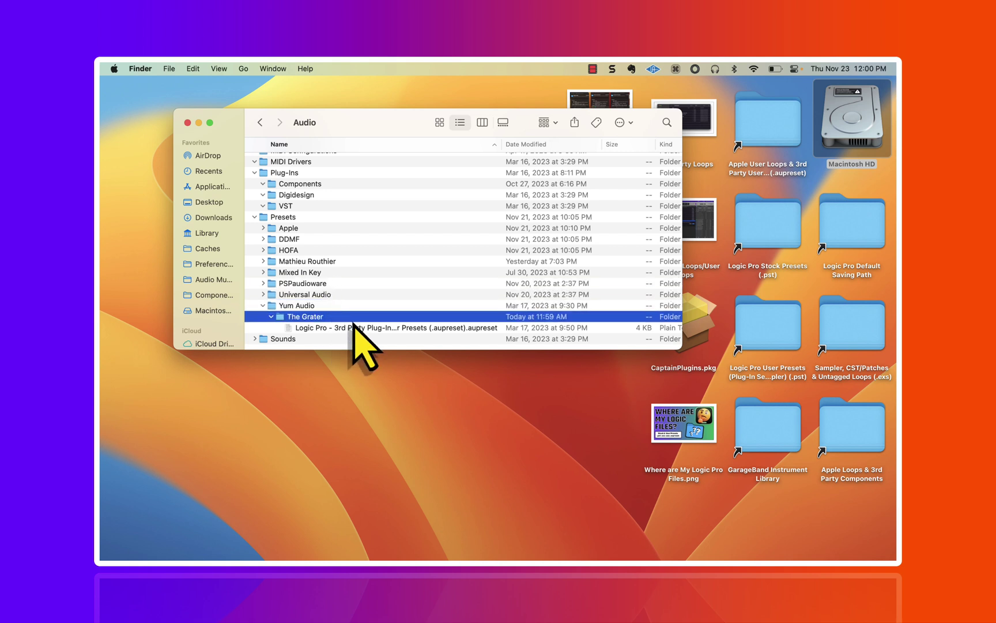
{"action": "left_click_drag", "start_coordinate": [500, 142], "coordinate": [544, 142]}
{"action": "left_click", "coordinate": [442, 327]}
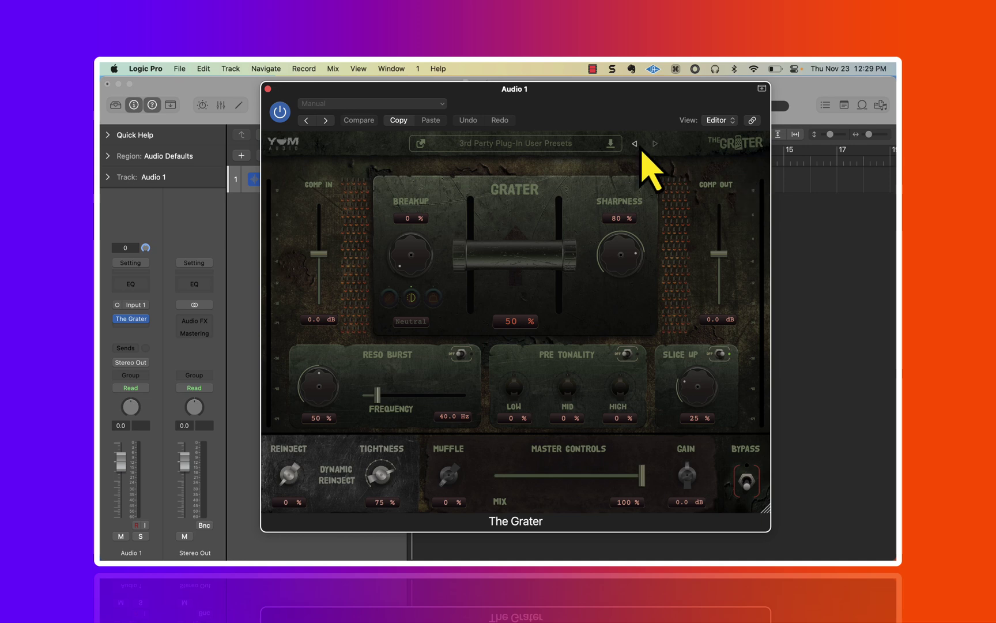
{"action": "left_click", "coordinate": [420, 103]}
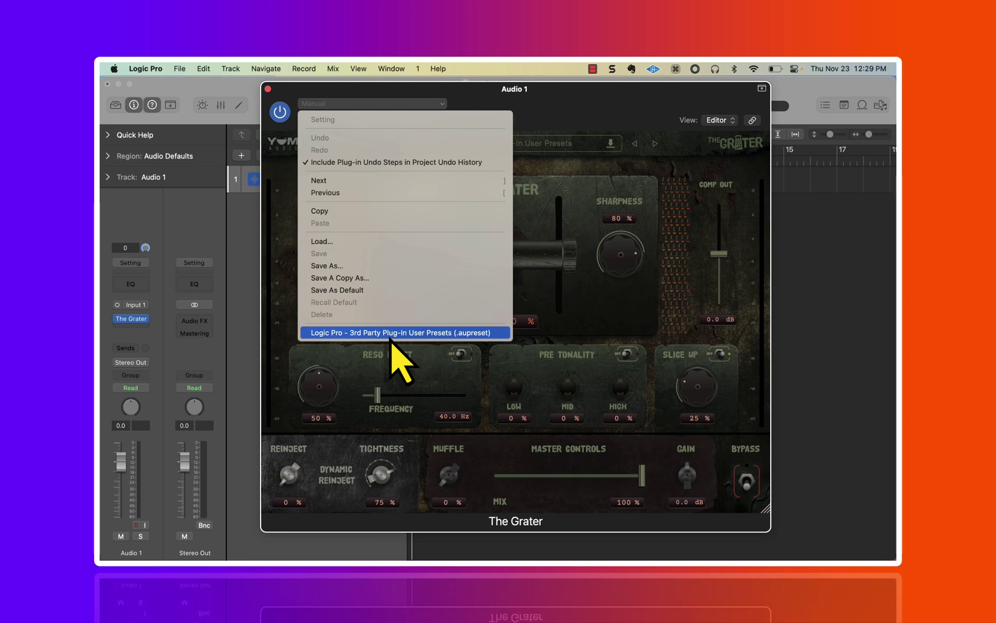
{"action": "left_click", "coordinate": [572, 115]}
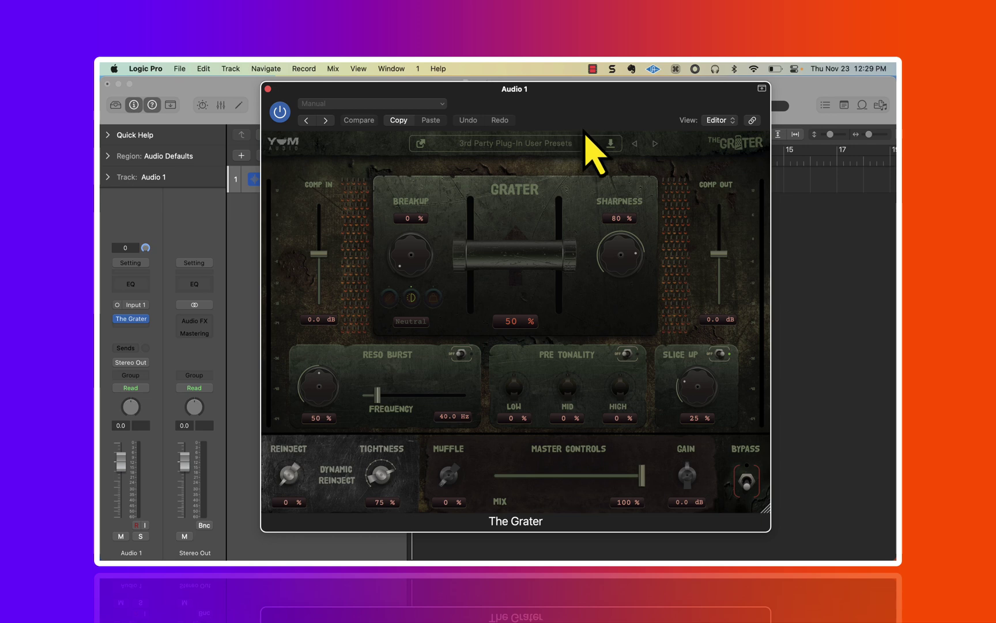
- Reveal The Grater's preset folder in Finder and select the 3rd Party Plug-In User Presets.thegraterpreset file
{"action": "left_click", "coordinate": [421, 144]}
{"action": "left_click_drag", "start_coordinate": [411, 122], "coordinate": [458, 126]}
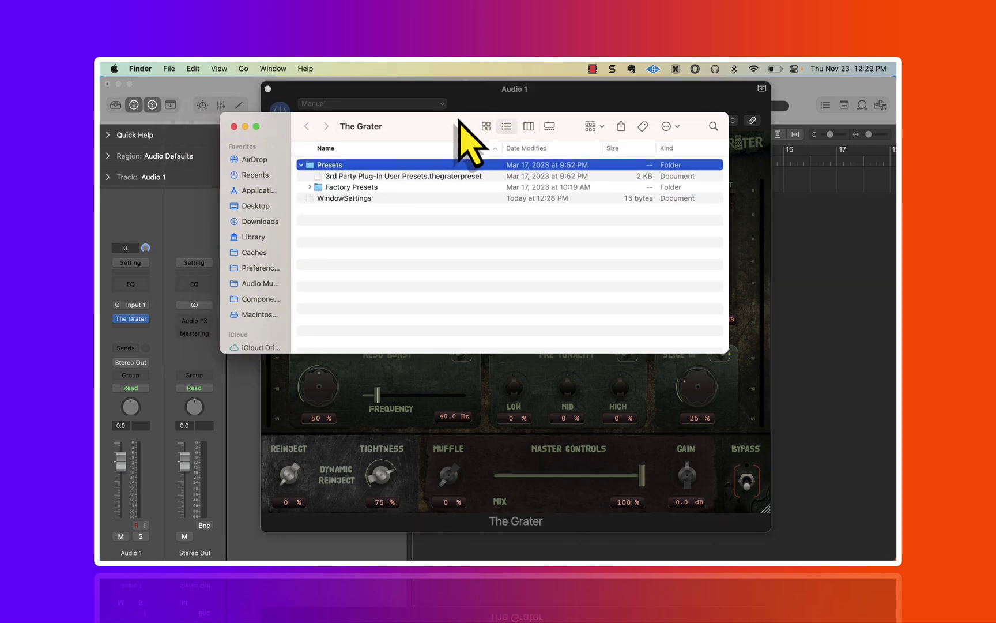
{"action": "left_click", "coordinate": [442, 178]}
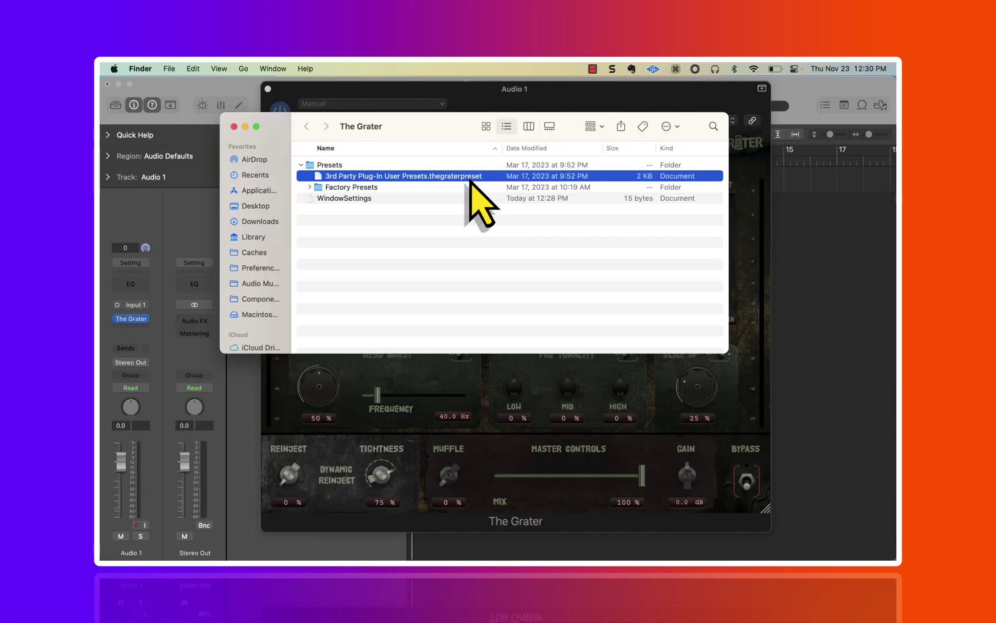
- Expand Factory Presets and one author's folder to list its presets
{"action": "left_click", "coordinate": [454, 187]}
{"action": "key", "text": "Right"}
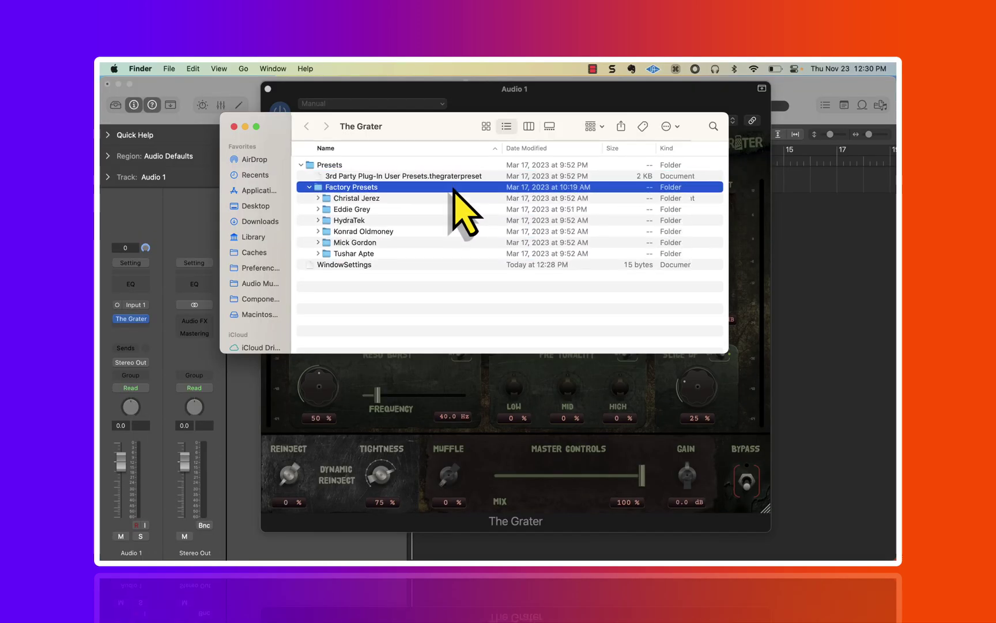
{"action": "left_click", "coordinate": [433, 211]}
{"action": "key", "text": "Right"}
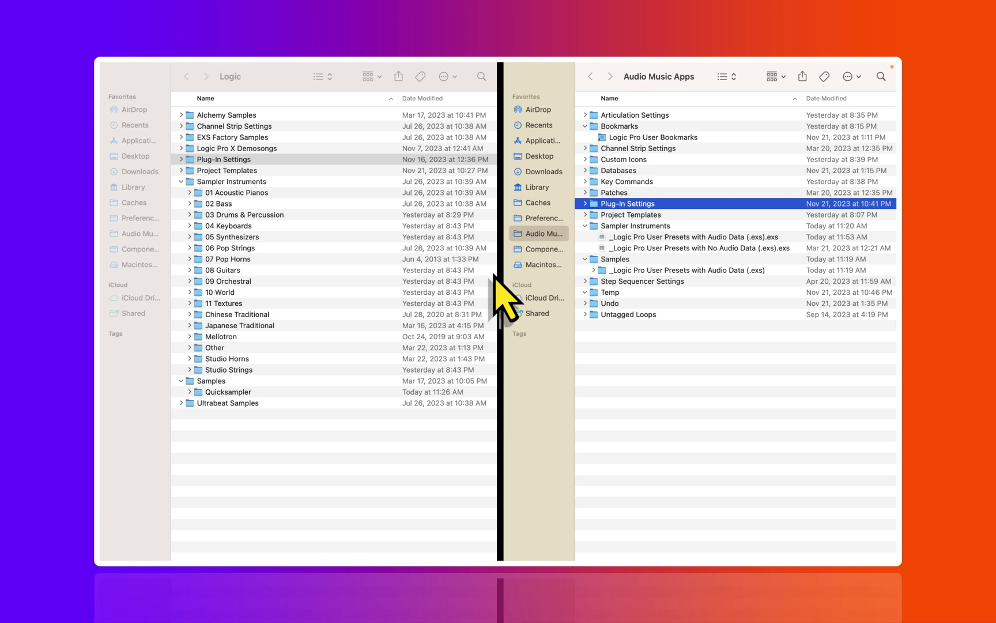
- Expand Sampler Instruments and 01 Acoustic Pianos in the Logic folder down to Classical Piano.exs
{"action": "left_click", "coordinate": [494, 278]}
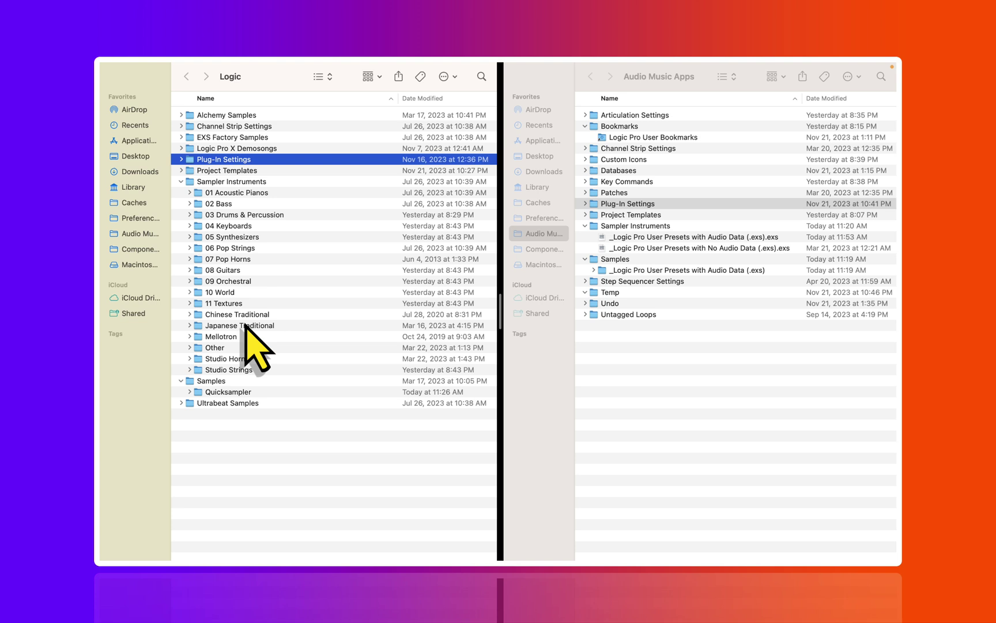
{"action": "key", "text": "Down"}
{"action": "key", "text": "Down"}
{"action": "key", "text": "Left"}
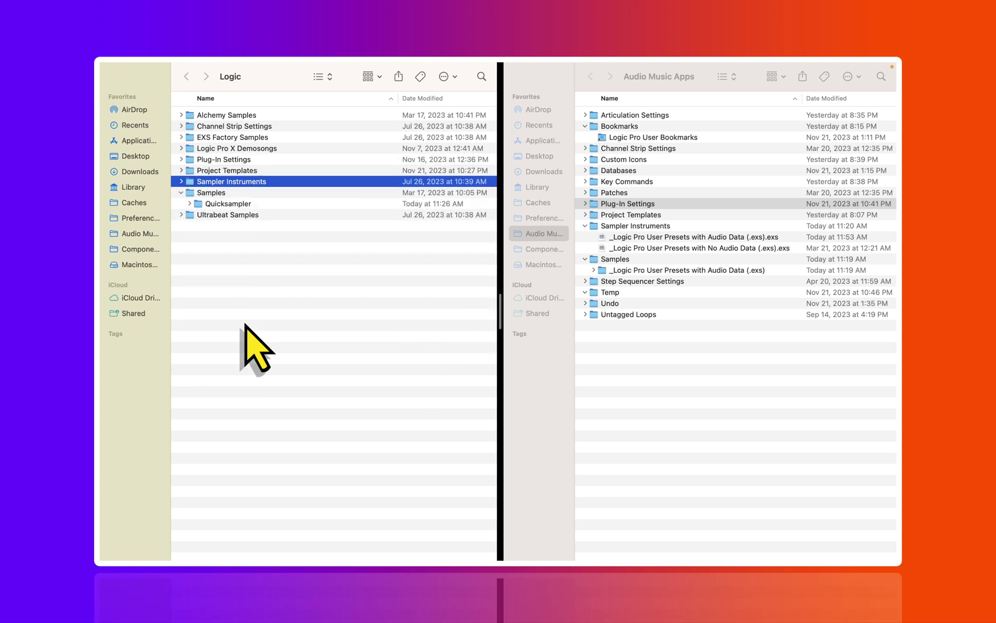
{"action": "key", "text": "Right"}
{"action": "key", "text": "Down"}
{"action": "key", "text": "Right"}
{"action": "key", "text": "Down"}
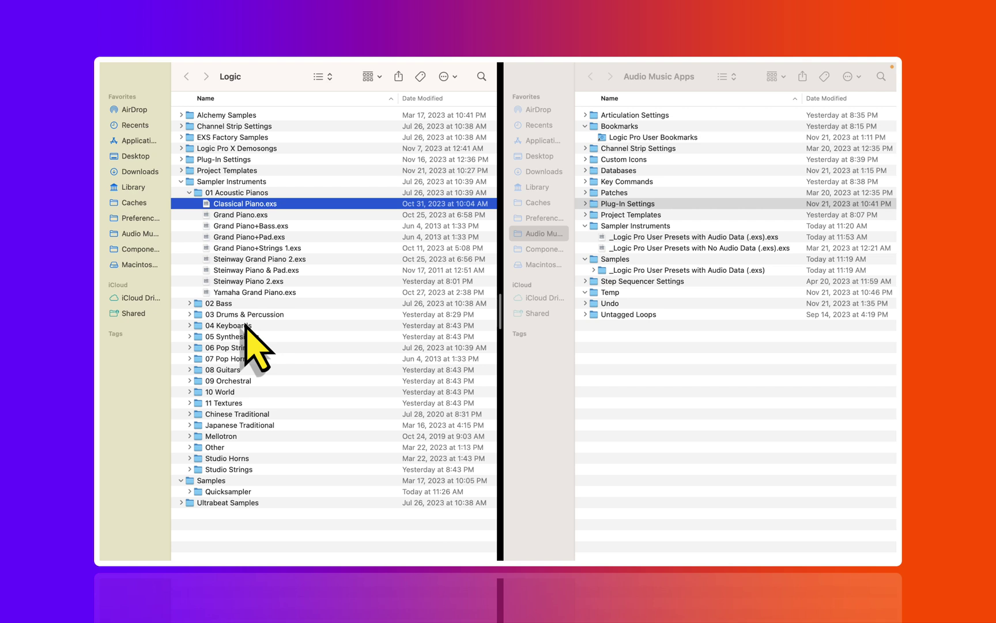
- Collapse 01 Acoustic Pianos and add EXS Factory Samples to the selection
{"action": "key", "text": "Left"}
{"action": "key", "text": "Left"}
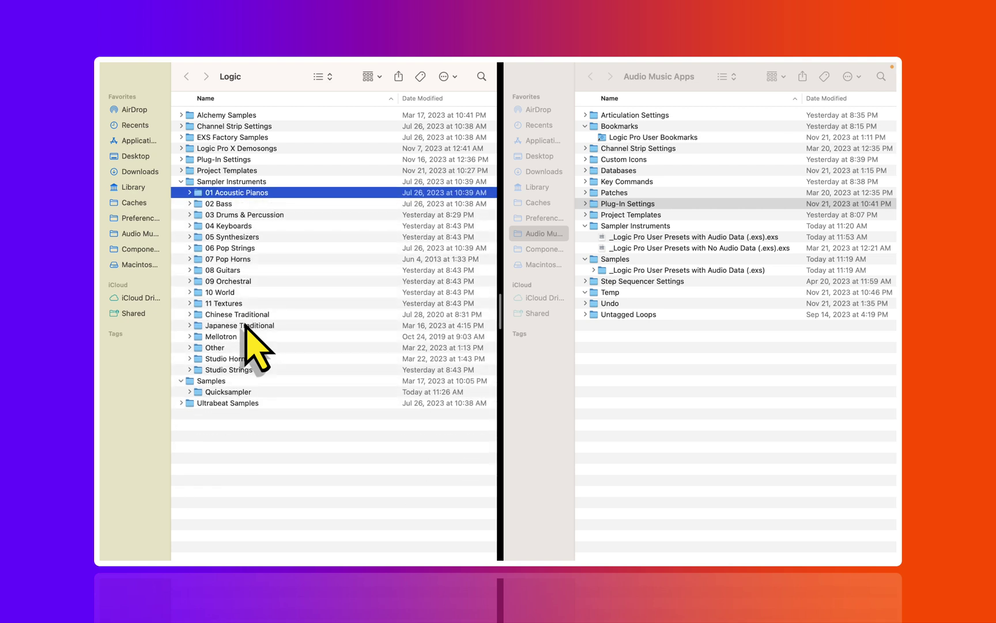
{"action": "key", "text": "Left"}
{"action": "key", "text": "Left"}
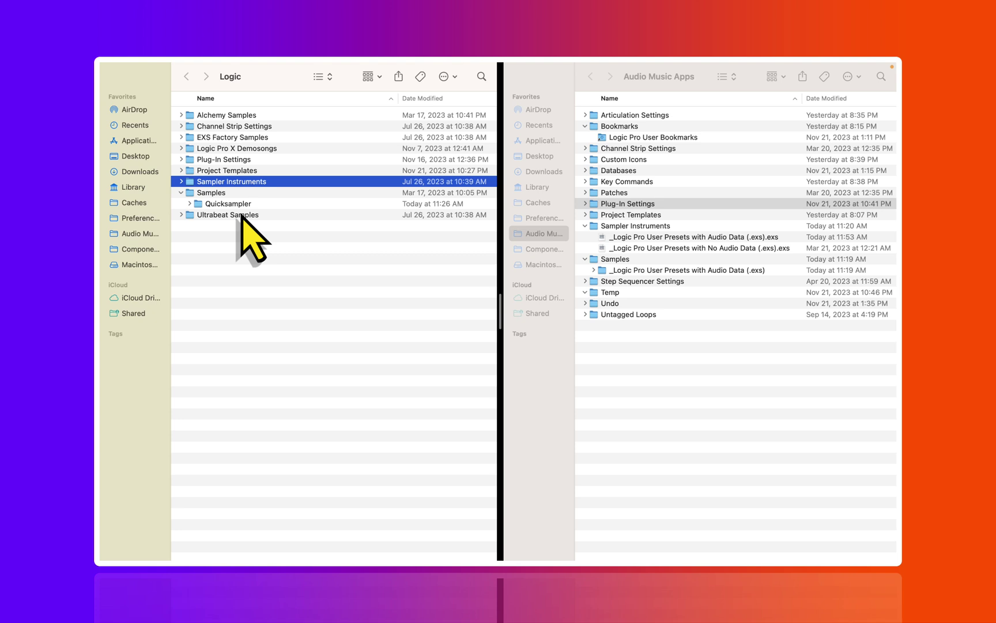
{"action": "left_click", "coordinate": [230, 137], "text": "super"}
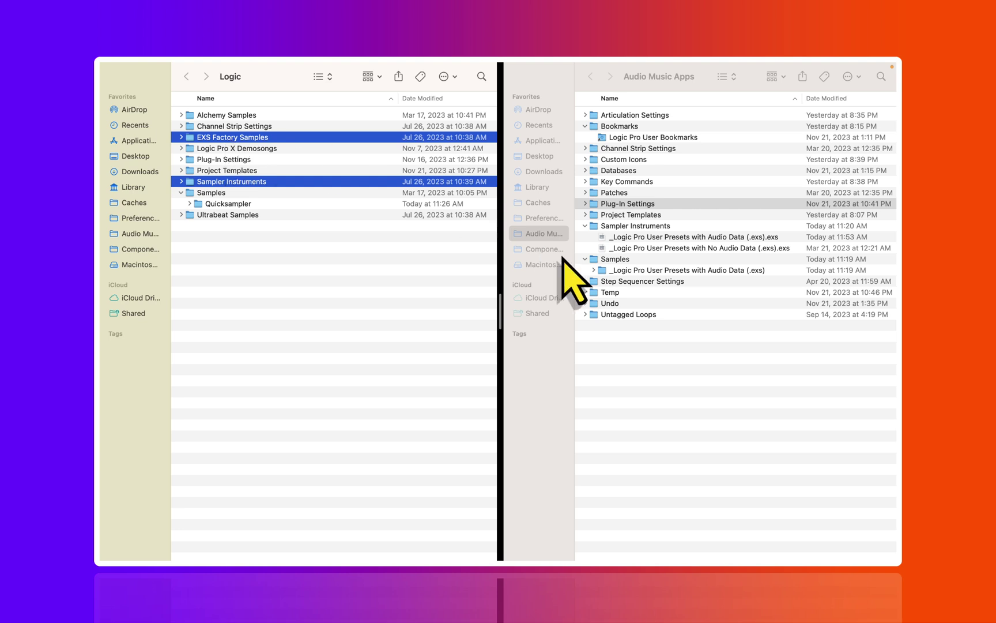
{"action": "left_click", "coordinate": [684, 238]}
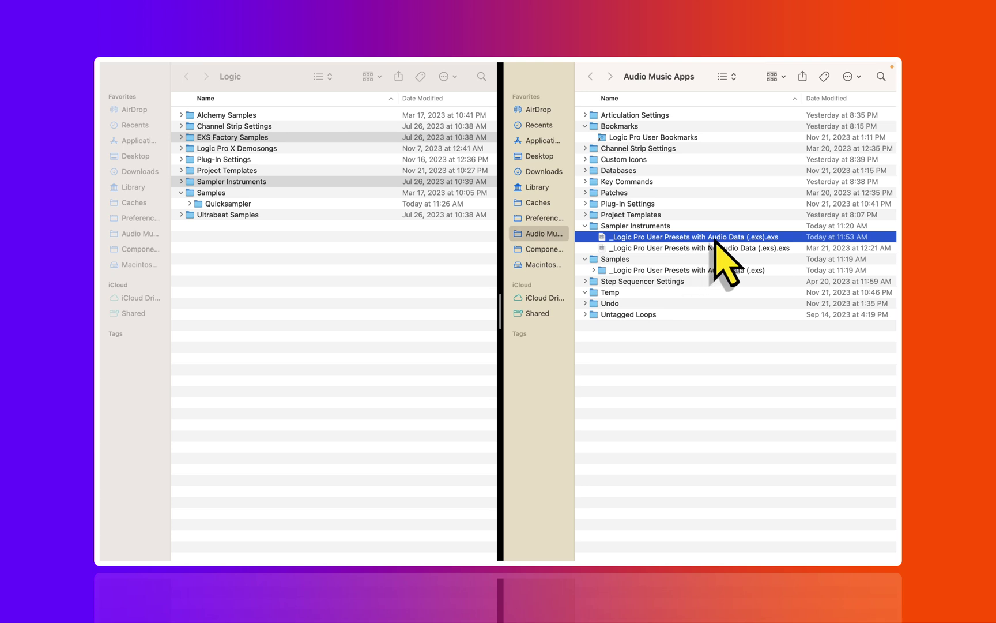
{"action": "left_click", "coordinate": [617, 260]}
{"action": "left_click", "coordinate": [633, 271]}
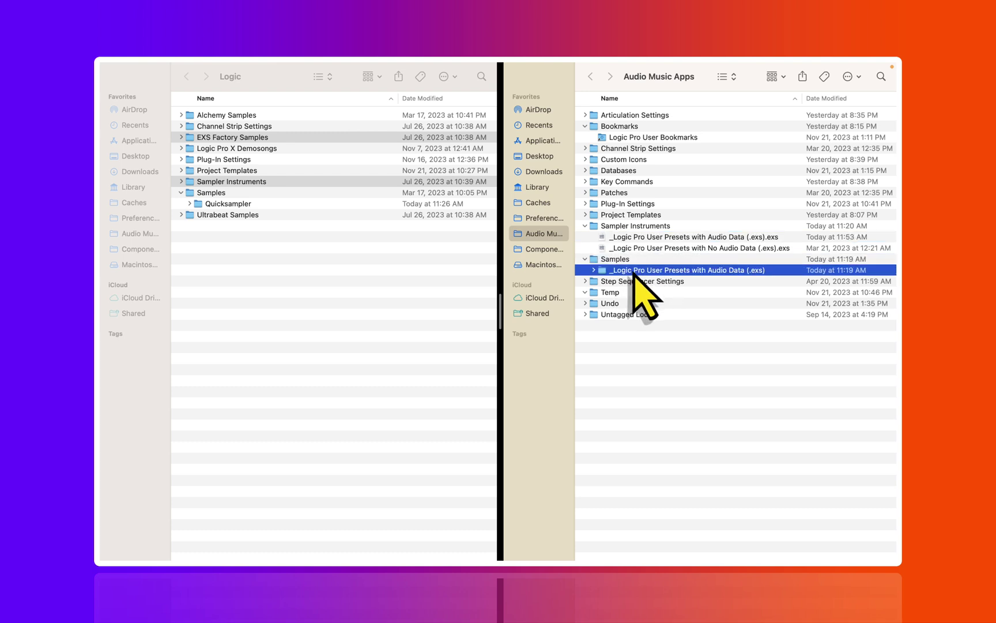
{"action": "left_click", "coordinate": [679, 249]}
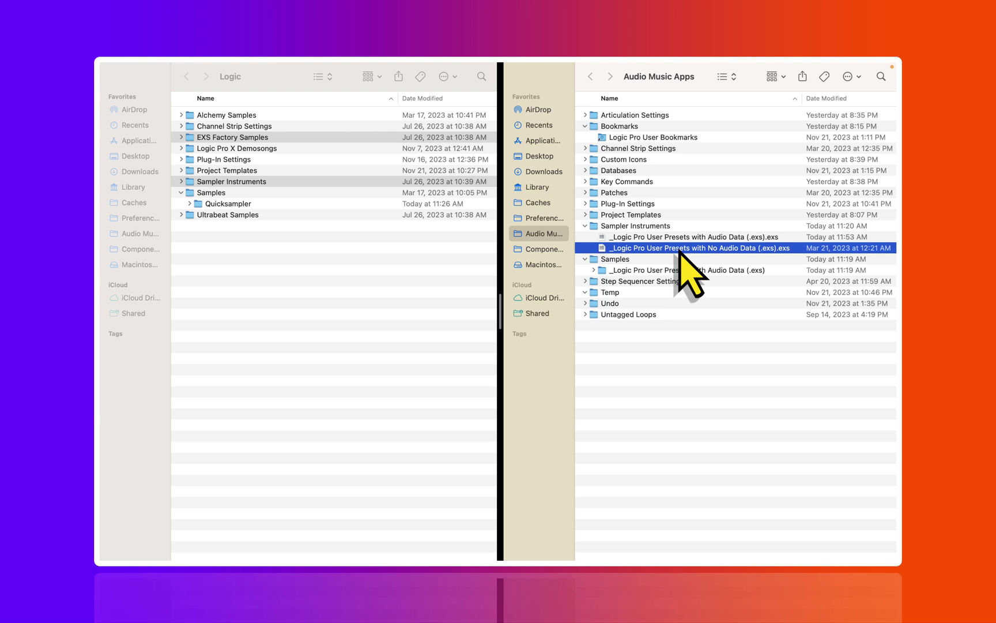
- Expand Plug-In Settings fully, select the Quick Sampler user presets file, then the Sampler folder
{"action": "left_click", "coordinate": [653, 206]}
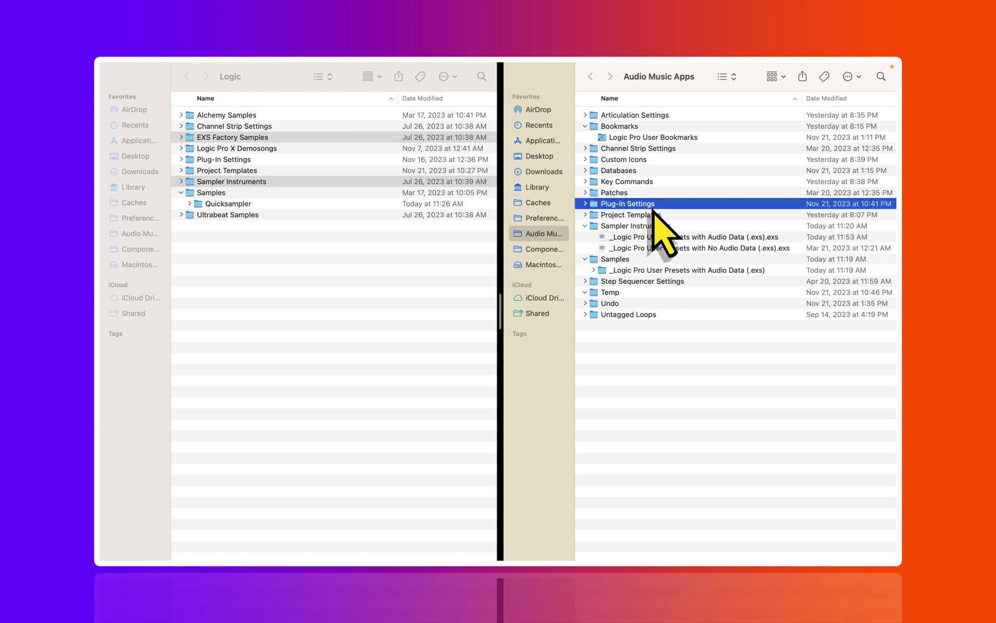
{"action": "key", "text": "alt+Right"}
{"action": "scroll", "coordinate": [669, 300], "scroll_direction": "down", "scroll_amount": 20}
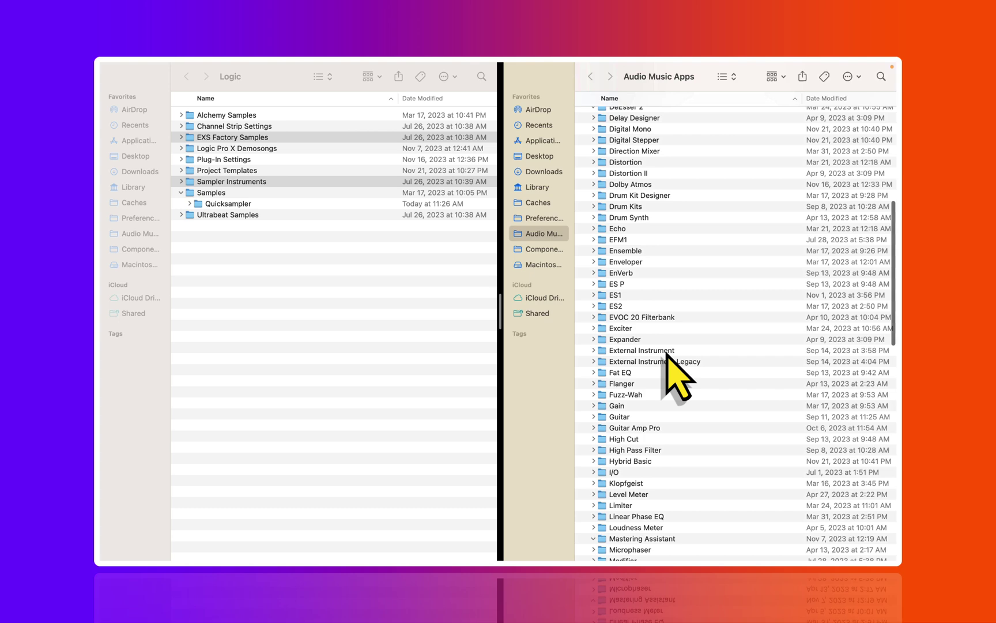
{"action": "scroll", "coordinate": [667, 346], "scroll_direction": "down", "scroll_amount": 8}
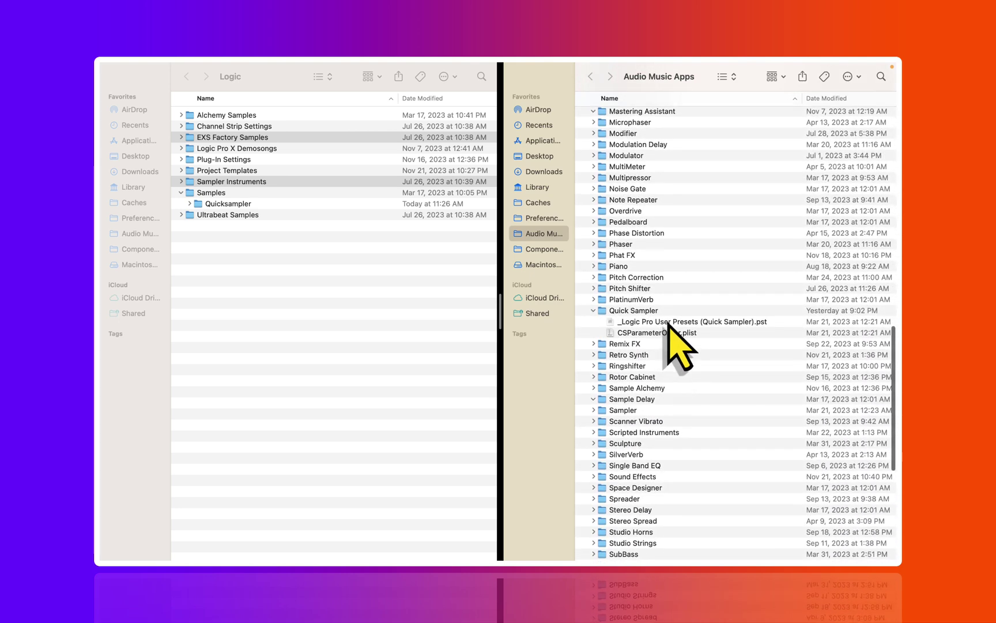
{"action": "left_click", "coordinate": [669, 321]}
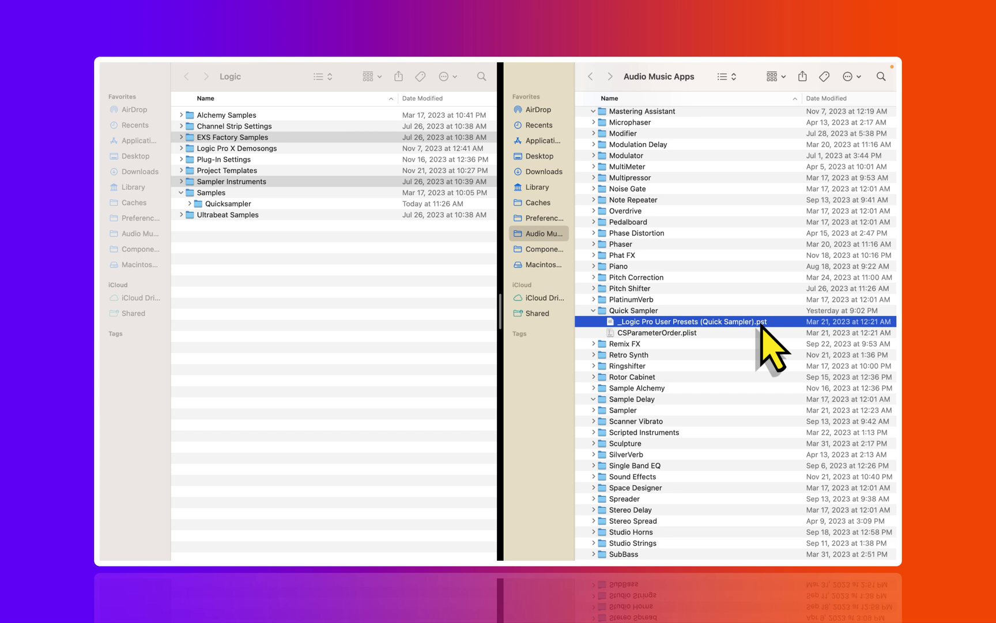
{"action": "scroll", "coordinate": [761, 326], "scroll_direction": "down", "scroll_amount": 2}
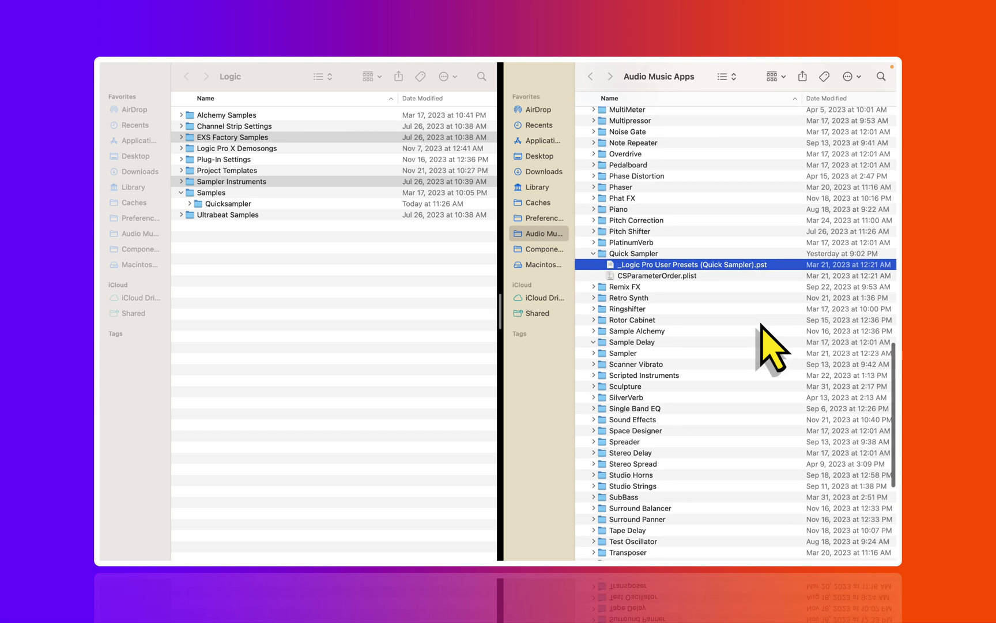
{"action": "left_click", "coordinate": [668, 354]}
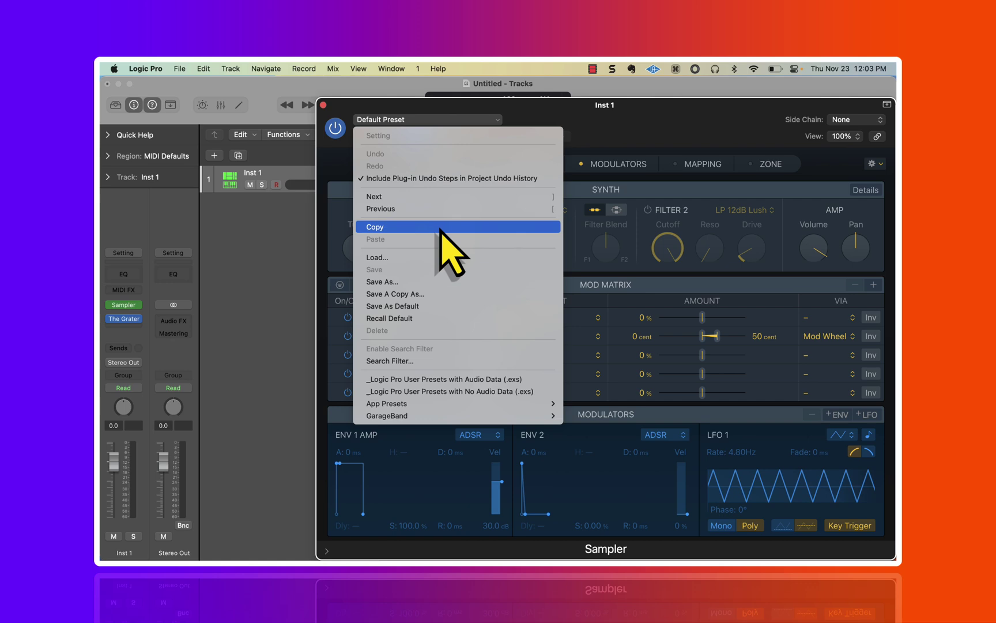
{"action": "left_click", "coordinate": [437, 257]}
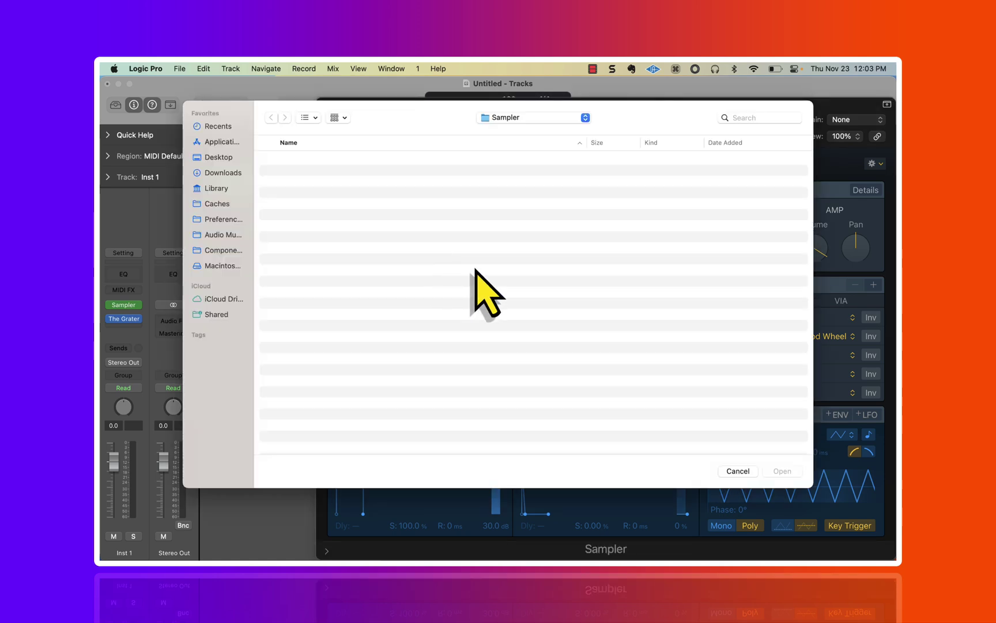
{"action": "left_click", "coordinate": [538, 118]}
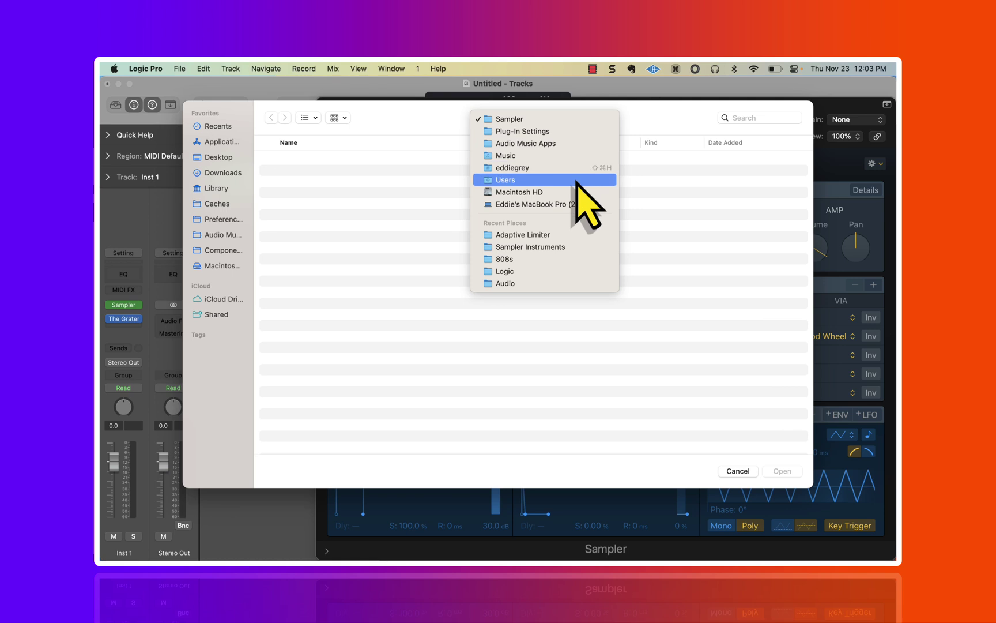
{"action": "left_click", "coordinate": [714, 456]}
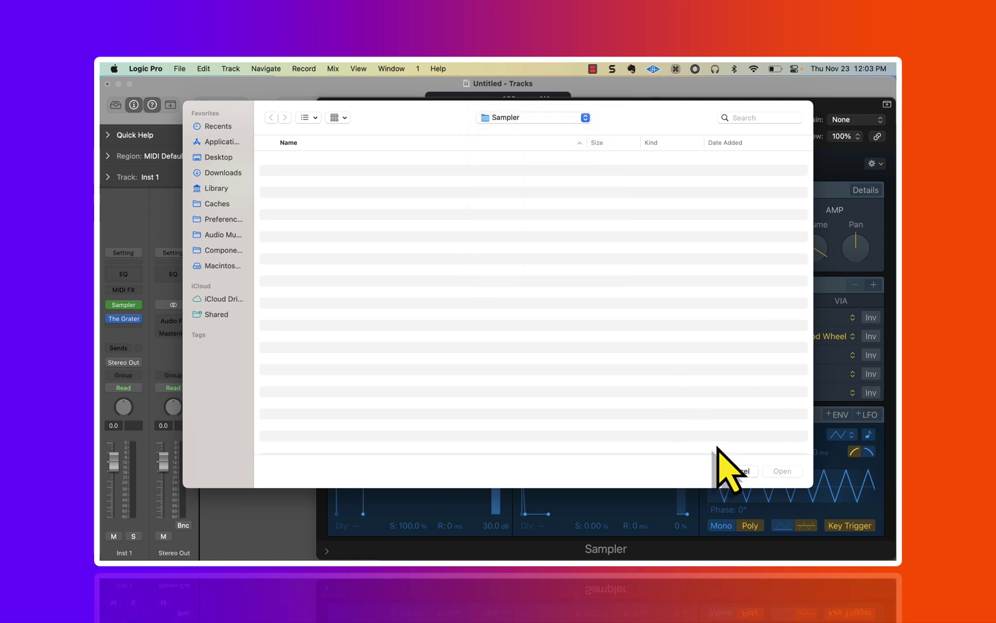
{"action": "left_click", "coordinate": [736, 472]}
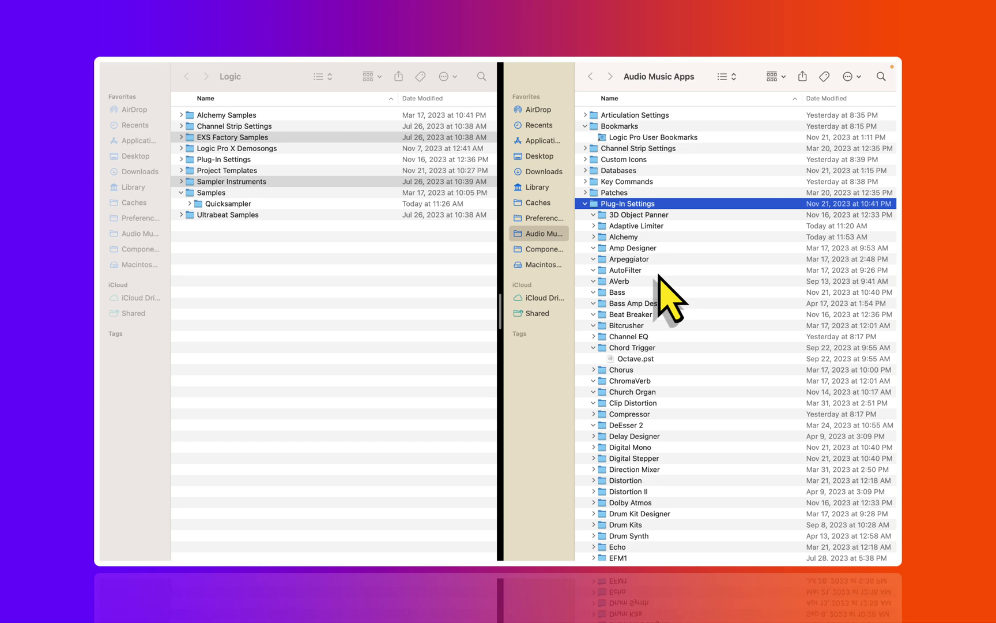
- Browse Alchemy Samples down to Bass > Analog Bass > 80s Analog Brass Bazz, then collapse it all
{"action": "left_click", "coordinate": [348, 116]}
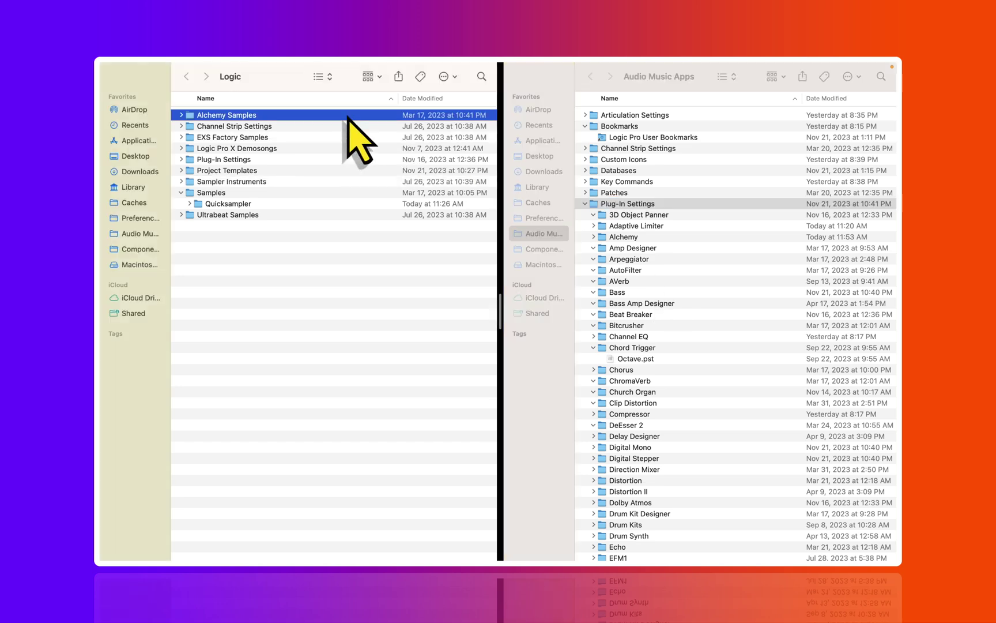
{"action": "key", "text": "Right"}
{"action": "key", "text": "Down"}
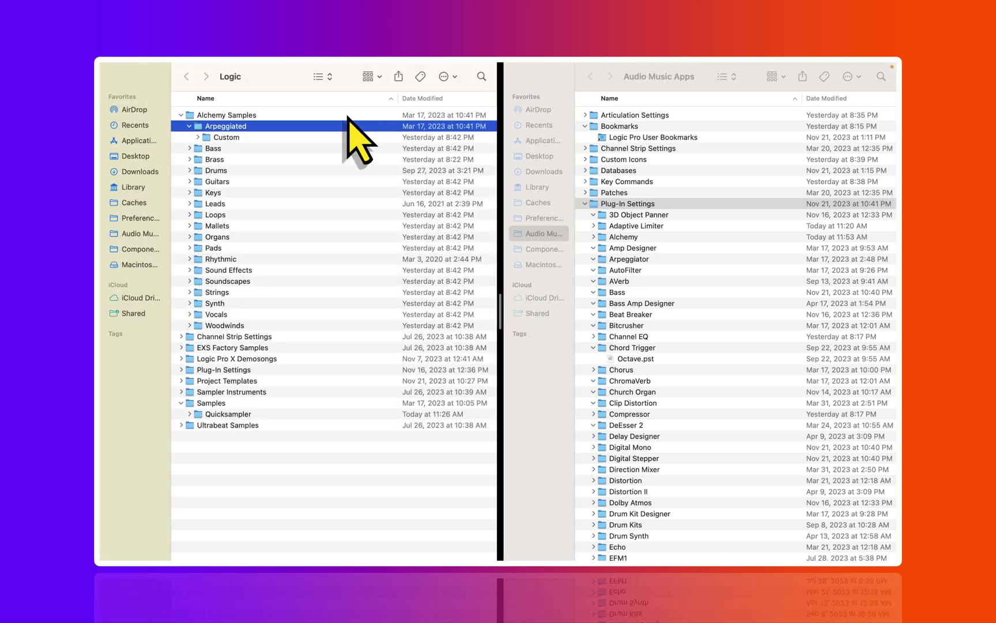
{"action": "key", "text": "Down"}
{"action": "key", "text": "Right"}
{"action": "key", "text": "Down"}
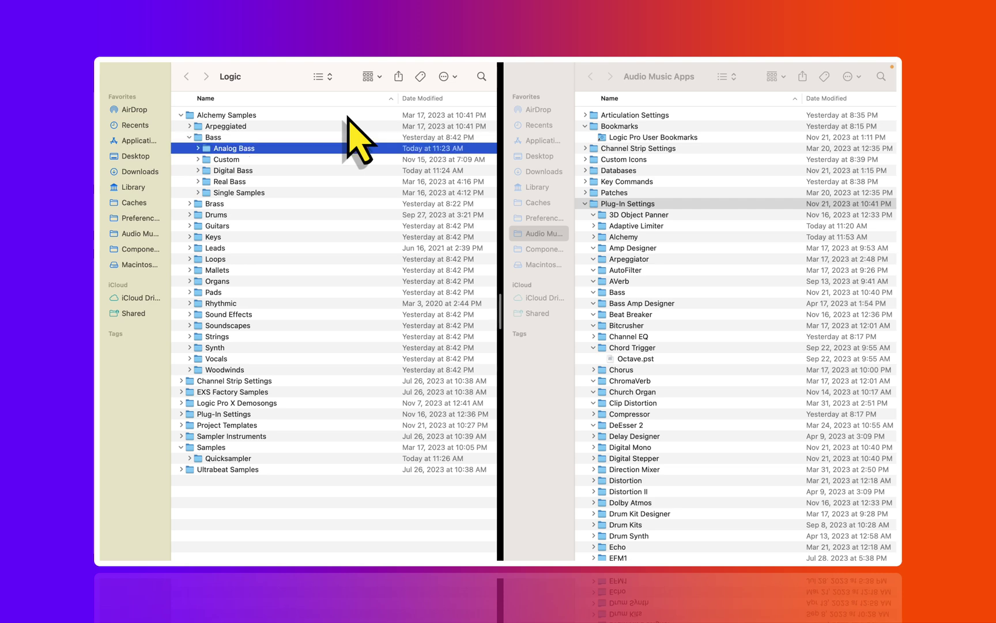
{"action": "key", "text": "Right"}
{"action": "key", "text": "Down"}
{"action": "key", "text": "Right"}
{"action": "key", "text": "Left"}
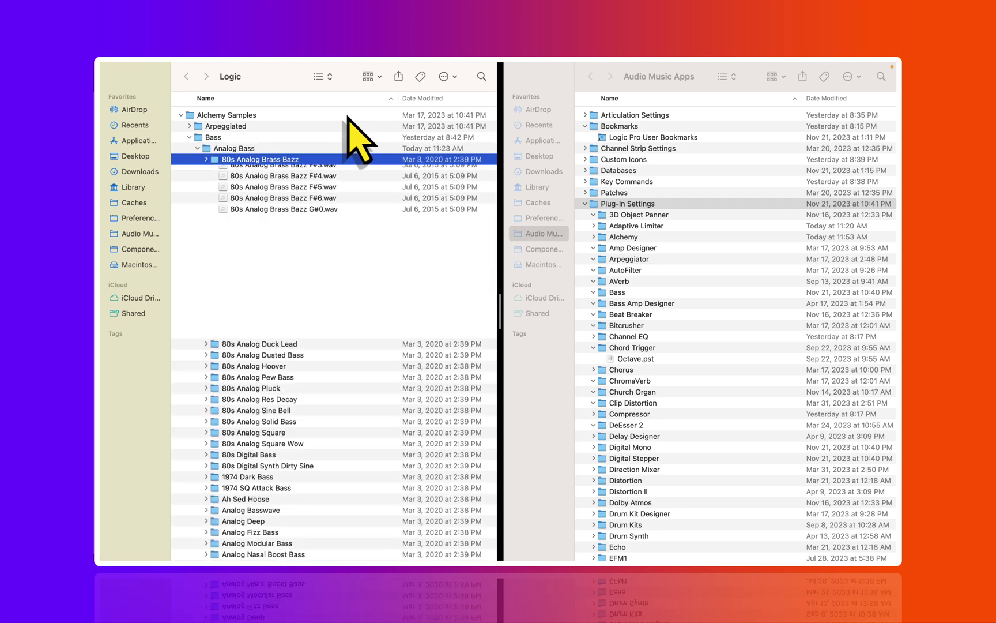
{"action": "key", "text": "Up"}
{"action": "key", "text": "Left"}
{"action": "key", "text": "Up"}
{"action": "key", "text": "Left"}
{"action": "key", "text": "Up"}
{"action": "key", "text": "Up"}
{"action": "key", "text": "Left"}
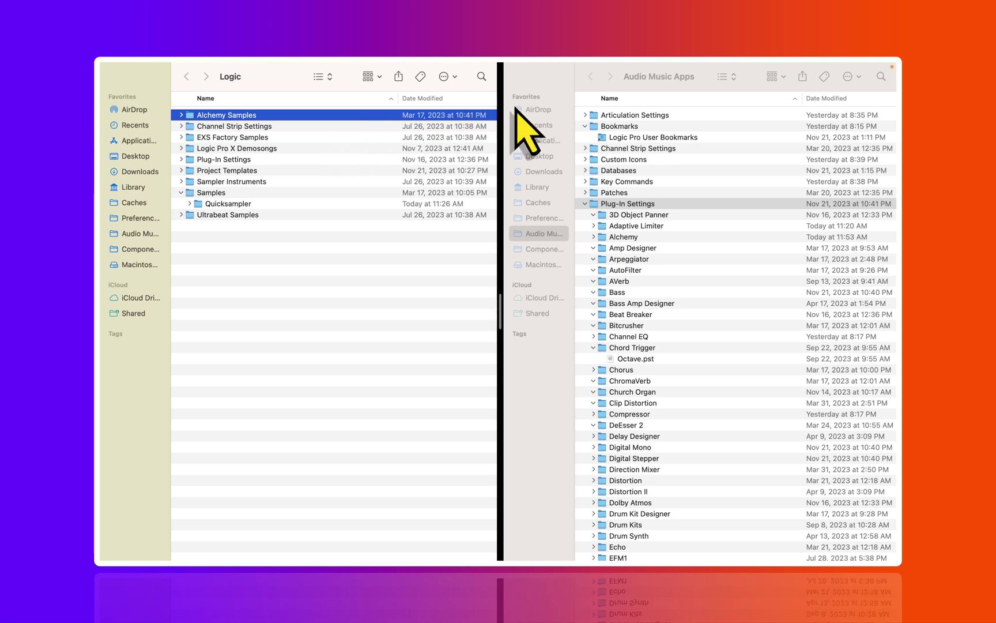
- Browse the Logic folder's Alchemy plug-in presets (8-Bit Legends, Arpeggiated, Bass), then collapse them
{"action": "key", "text": "super+grave"}
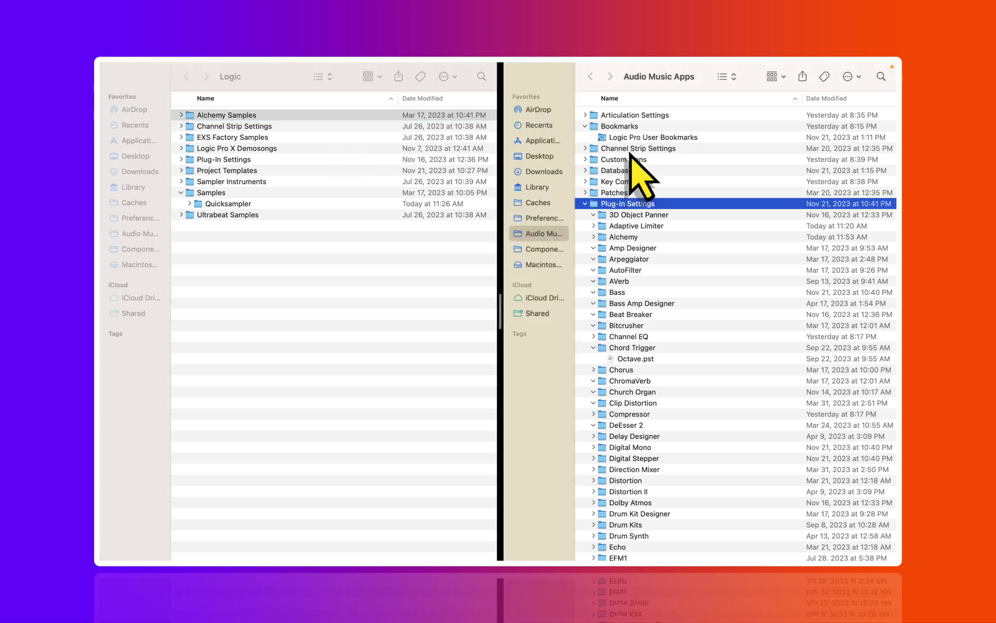
{"action": "key", "text": "Left"}
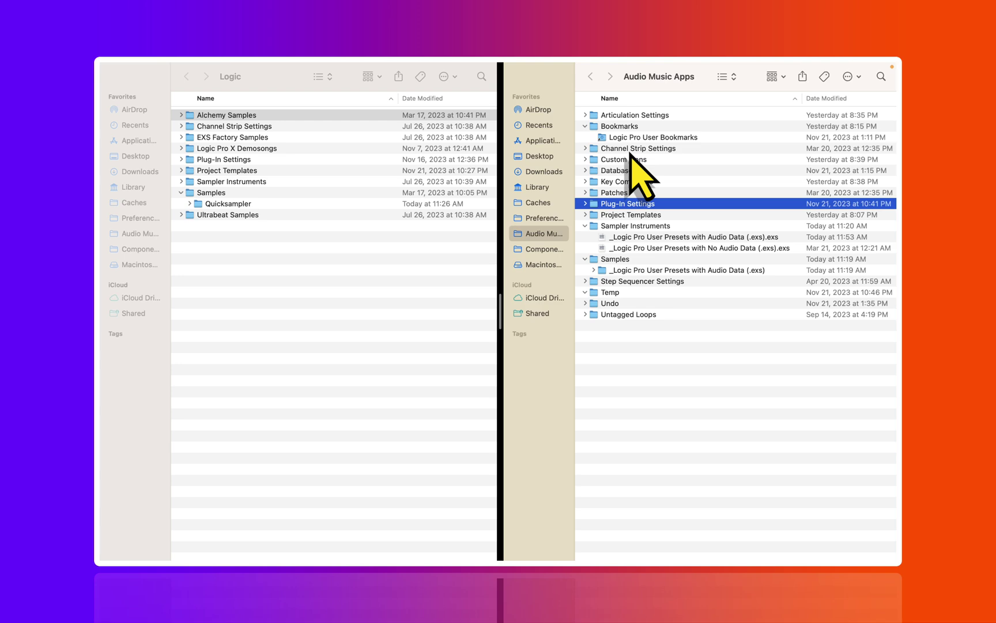
{"action": "left_click", "coordinate": [266, 159]}
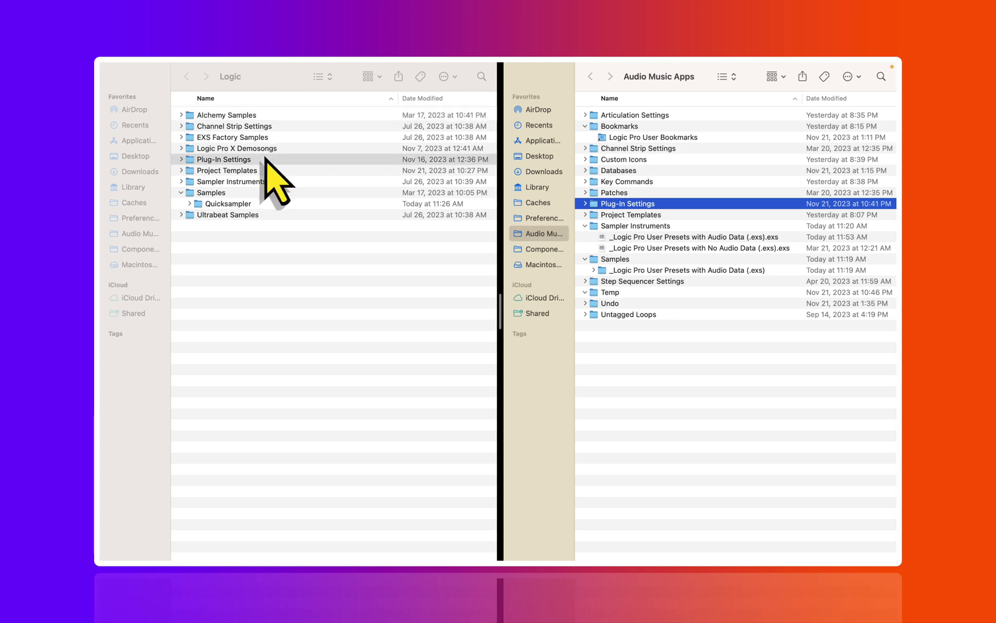
{"action": "key", "text": "Right"}
{"action": "key", "text": "Down"}
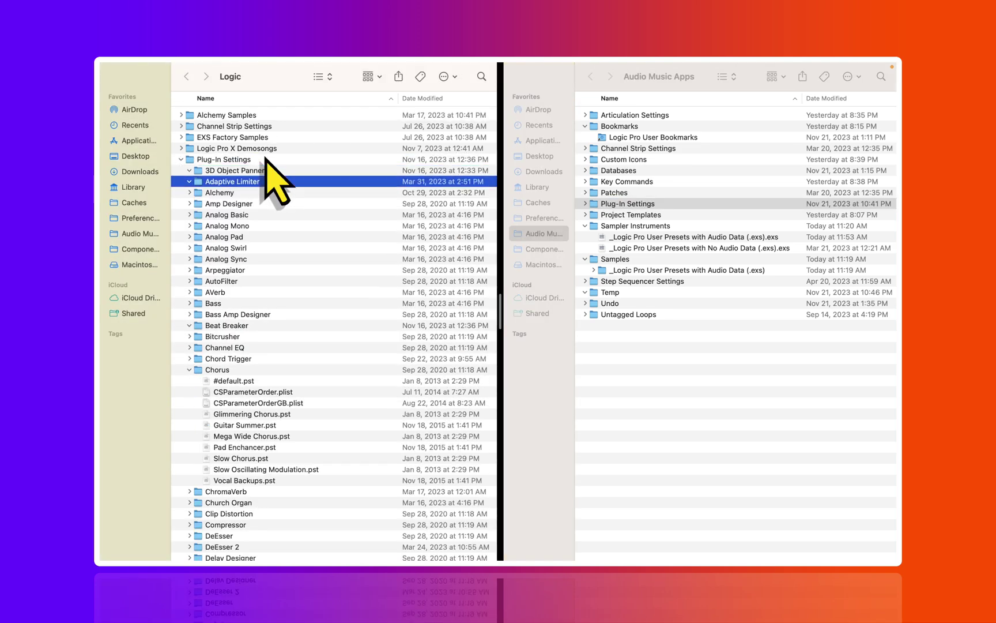
{"action": "key", "text": "Down"}
{"action": "key", "text": "Down"}
{"action": "key", "text": "Right"}
{"action": "key", "text": "Down"}
{"action": "key", "text": "Down"}
{"action": "key", "text": "Right"}
{"action": "key", "text": "Down"}
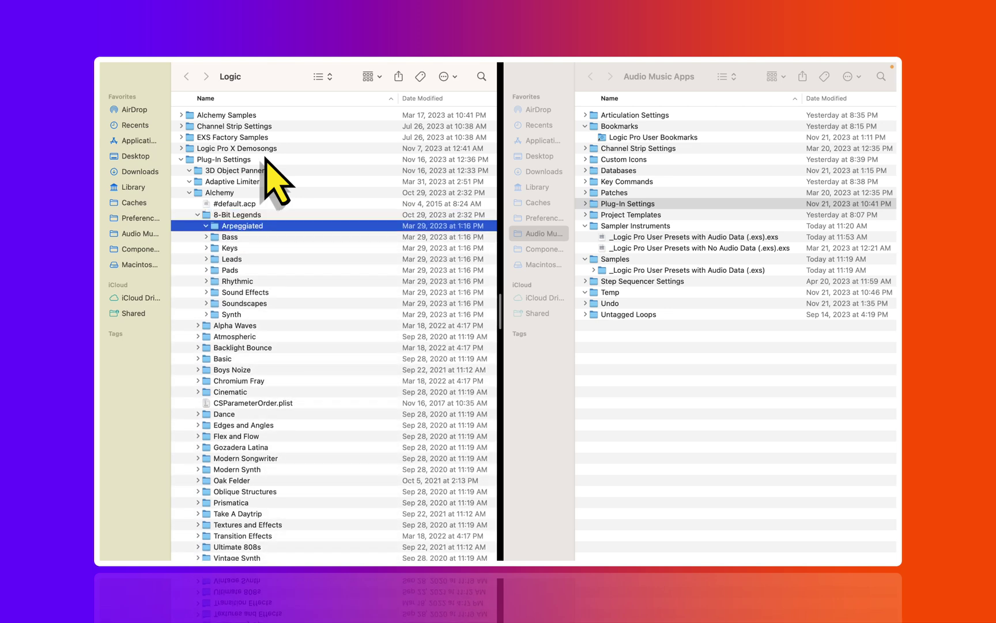
{"action": "key", "text": "Right"}
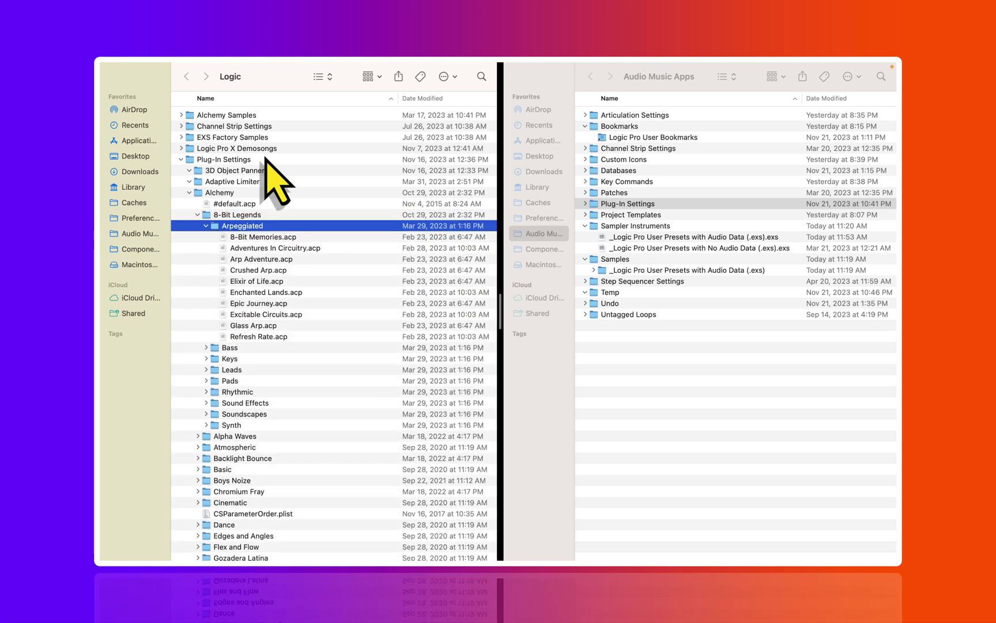
{"action": "key", "text": "Left"}
{"action": "key", "text": "Down"}
{"action": "key", "text": "Right"}
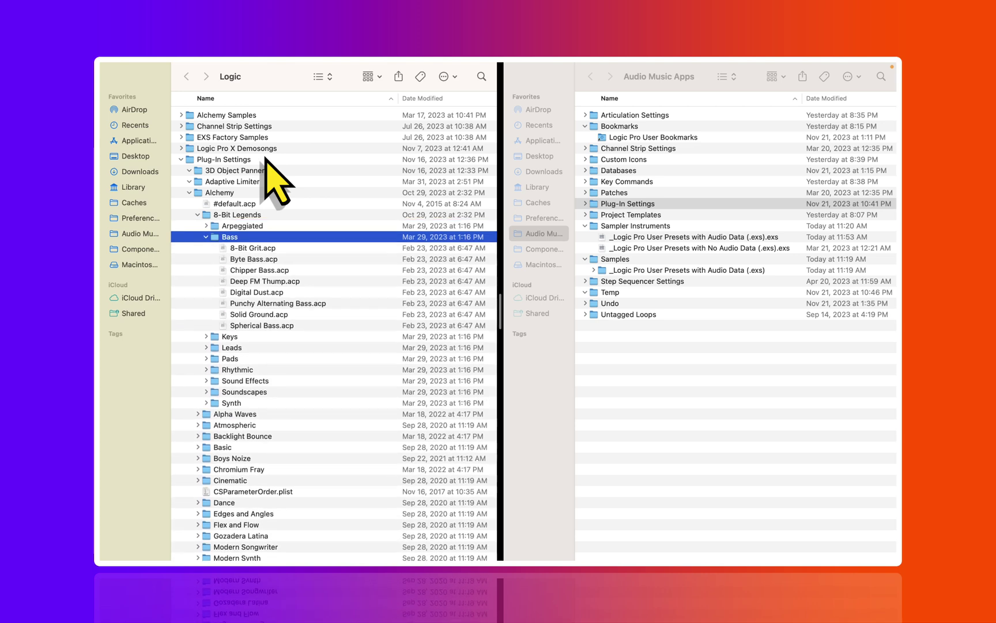
{"action": "key", "text": "Up"}
{"action": "key", "text": "Up"}
{"action": "key", "text": "Left"}
{"action": "key", "text": "Left"}
{"action": "key", "text": "Left"}
{"action": "key", "text": "Left"}
{"action": "key", "text": "Left"}
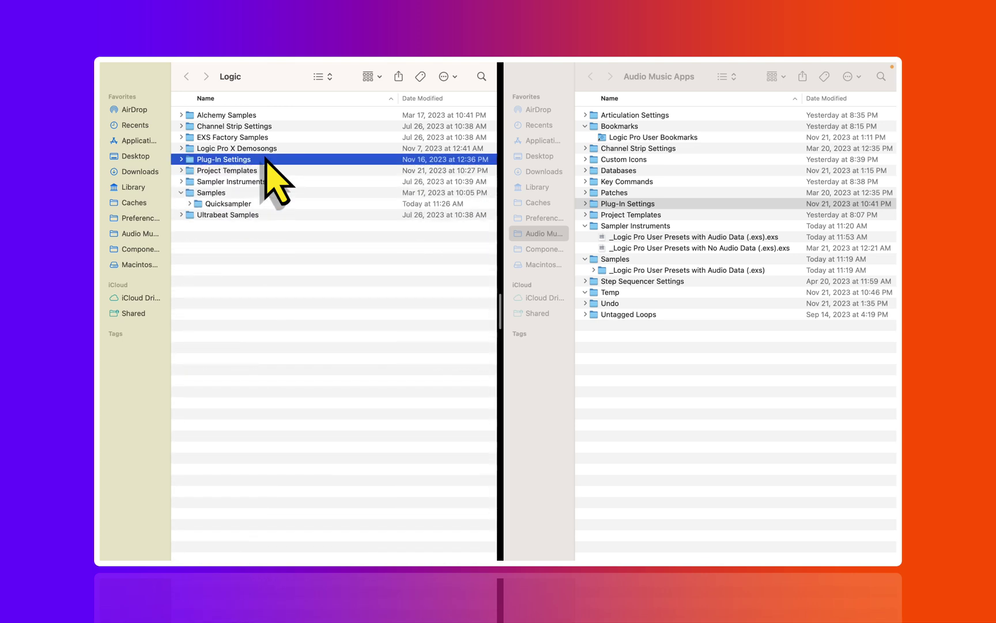
- Expand the user's Plug-In Settings > Alchemy and select the Alchemy user presets .acp file
{"action": "left_click", "coordinate": [687, 203]}
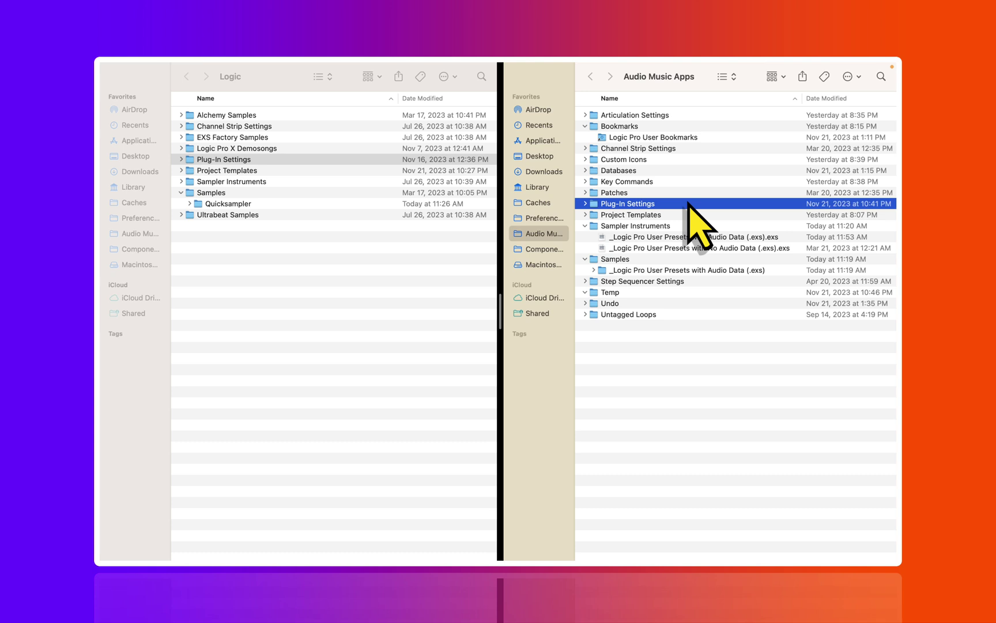
{"action": "key", "text": "Right"}
{"action": "key", "text": "Down"}
{"action": "key", "text": "Down"}
{"action": "key", "text": "Down"}
{"action": "key", "text": "Right"}
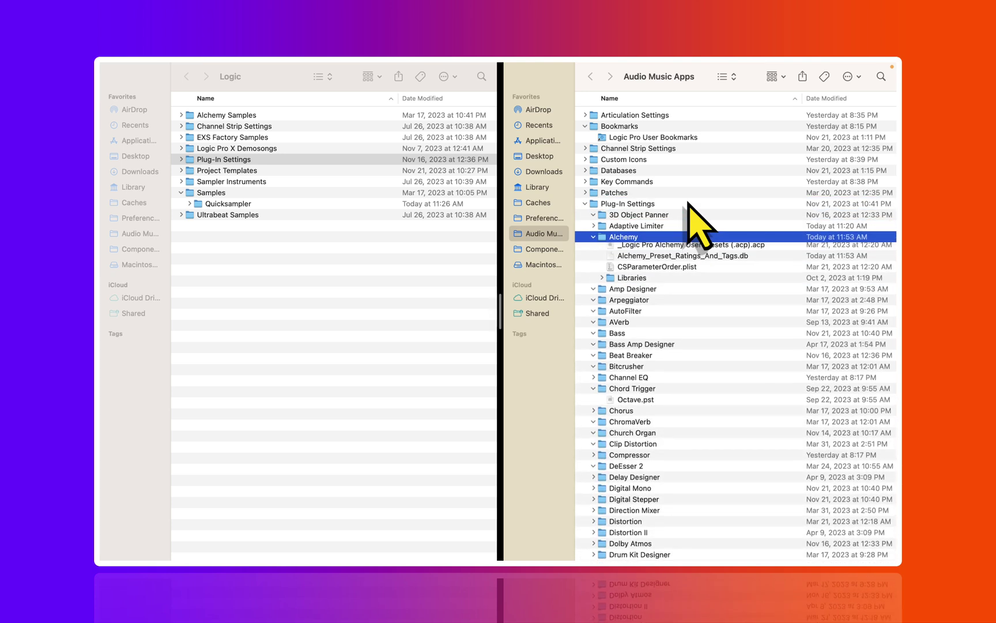
{"action": "left_click", "coordinate": [737, 252]}
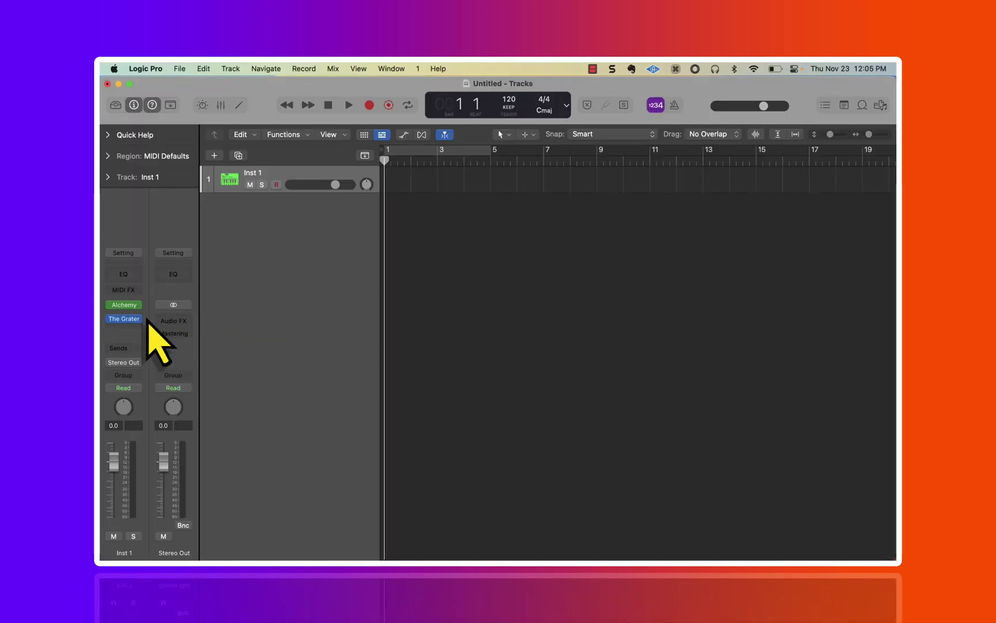
- Remove The Grater effect and the Alchemy instrument from Inst 1
{"action": "left_click", "coordinate": [145, 318]}
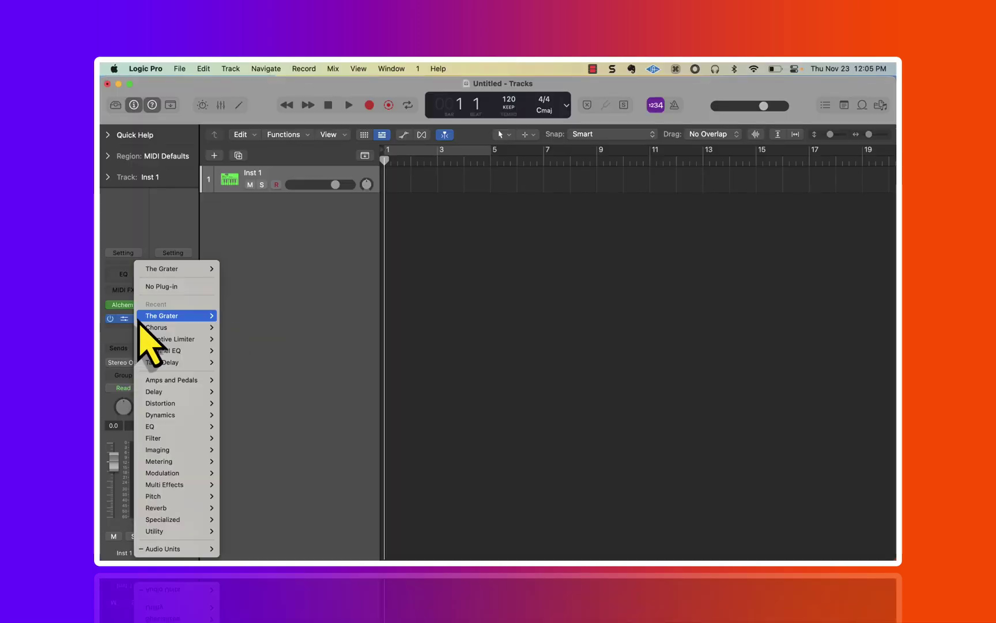
{"action": "left_click", "coordinate": [152, 286]}
{"action": "left_click", "coordinate": [128, 309]}
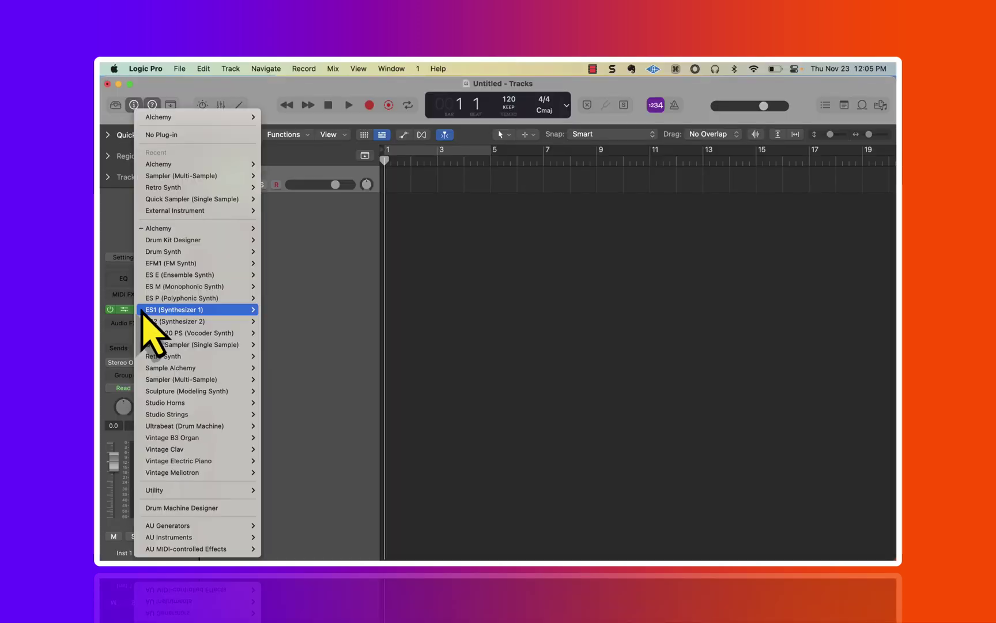
{"action": "left_click", "coordinate": [212, 136]}
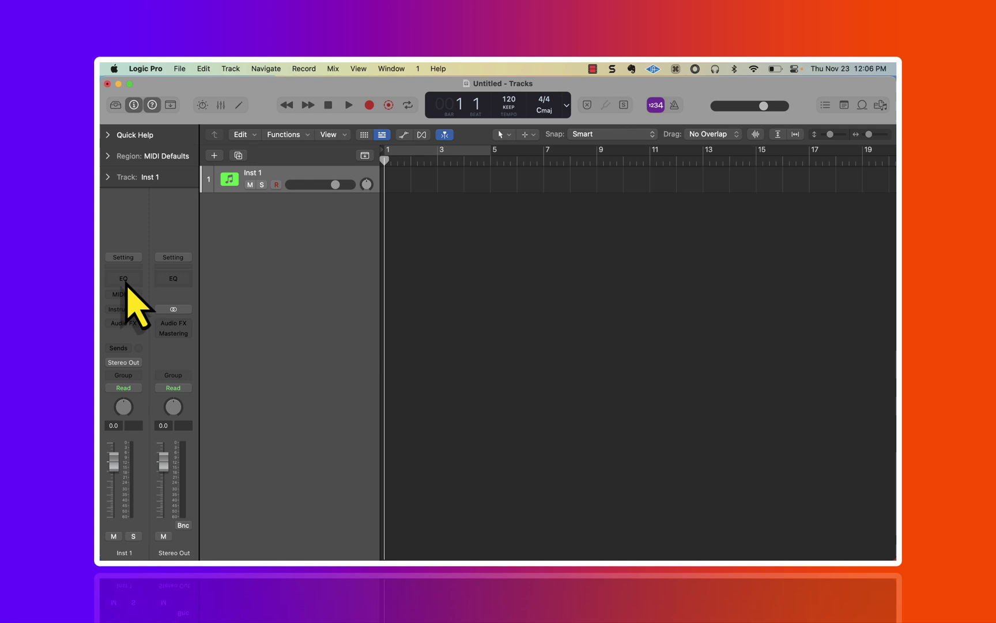
- Insert a Channel EQ on Inst 1 and enlarge its window to 125%
{"action": "left_click", "coordinate": [126, 280]}
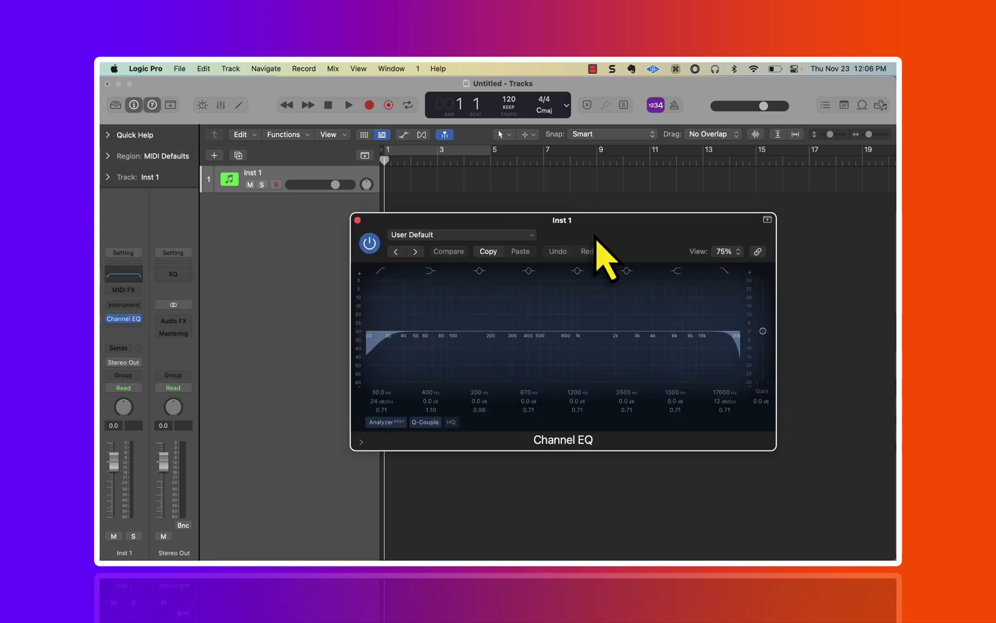
{"action": "left_click_drag", "start_coordinate": [594, 235], "coordinate": [569, 164]}
{"action": "left_click", "coordinate": [713, 179]}
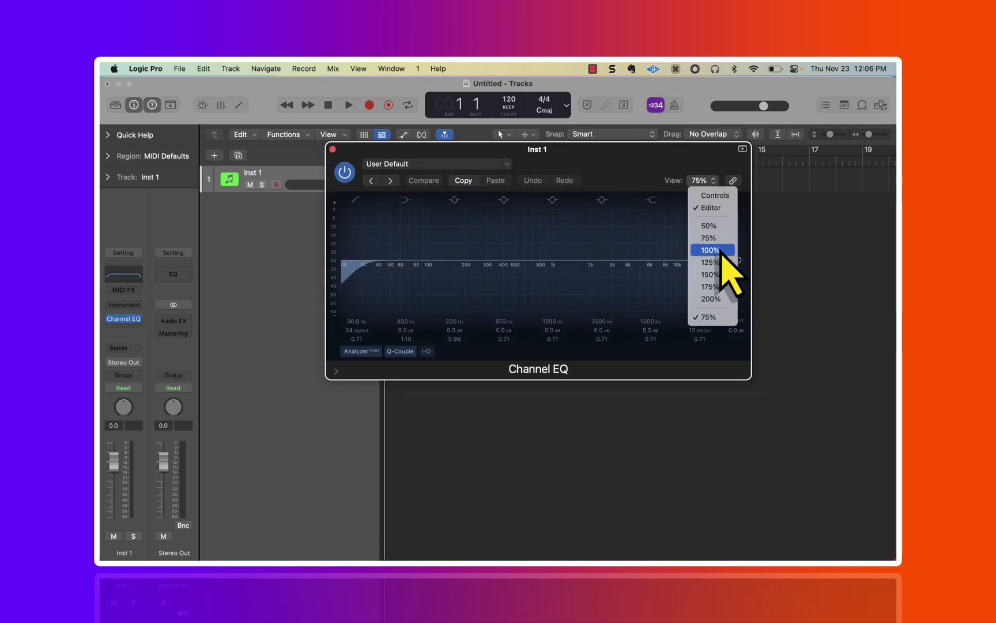
{"action": "left_click", "coordinate": [715, 262]}
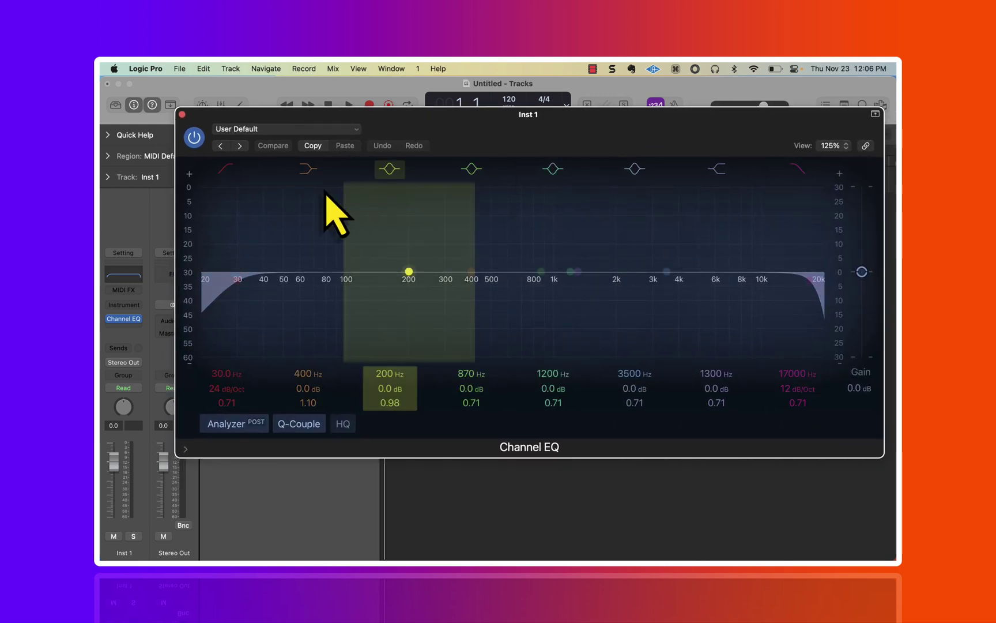
- Toggle the low-cut and high-cut bands off and back on, then close the Channel EQ
{"action": "left_click", "coordinate": [225, 173]}
{"action": "left_click", "coordinate": [224, 174]}
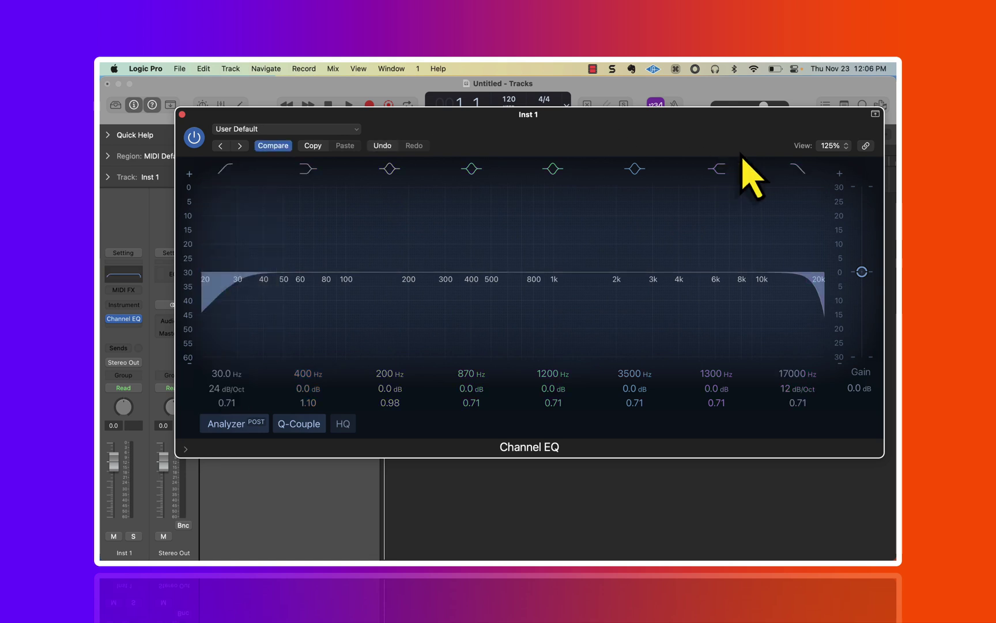
{"action": "left_click", "coordinate": [799, 173]}
{"action": "left_click", "coordinate": [798, 173]}
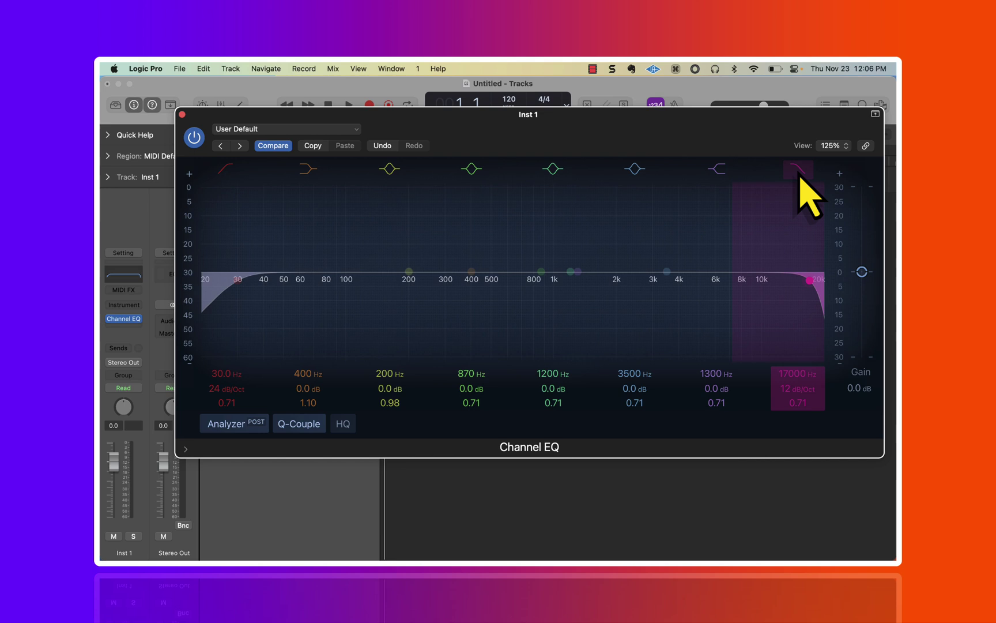
{"action": "key", "text": "super+w"}
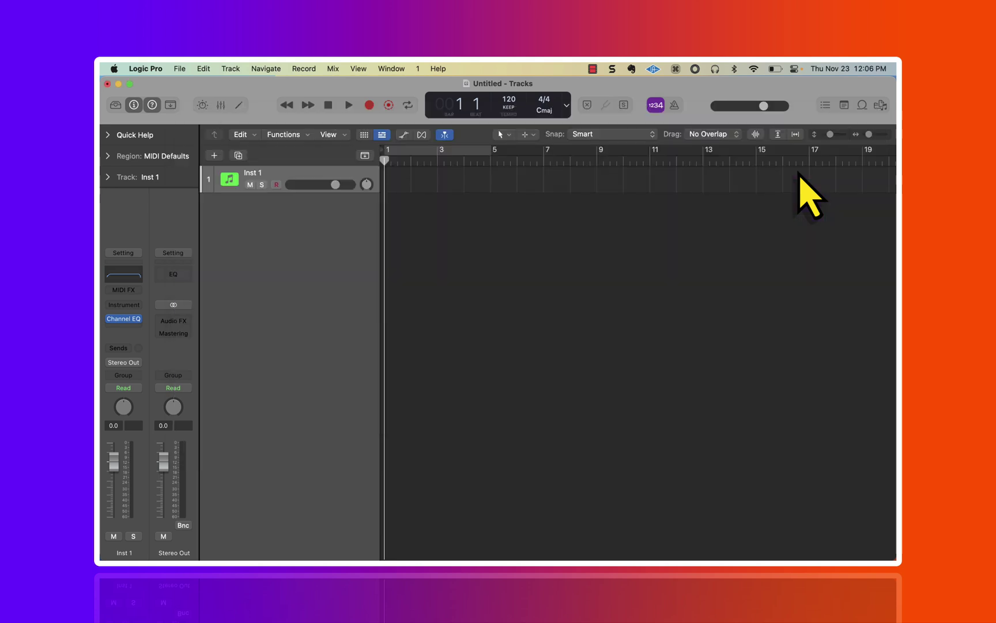
- Add an Audio 1 track with a Channel EQ inserted
{"action": "key", "text": "alt+super+a"}
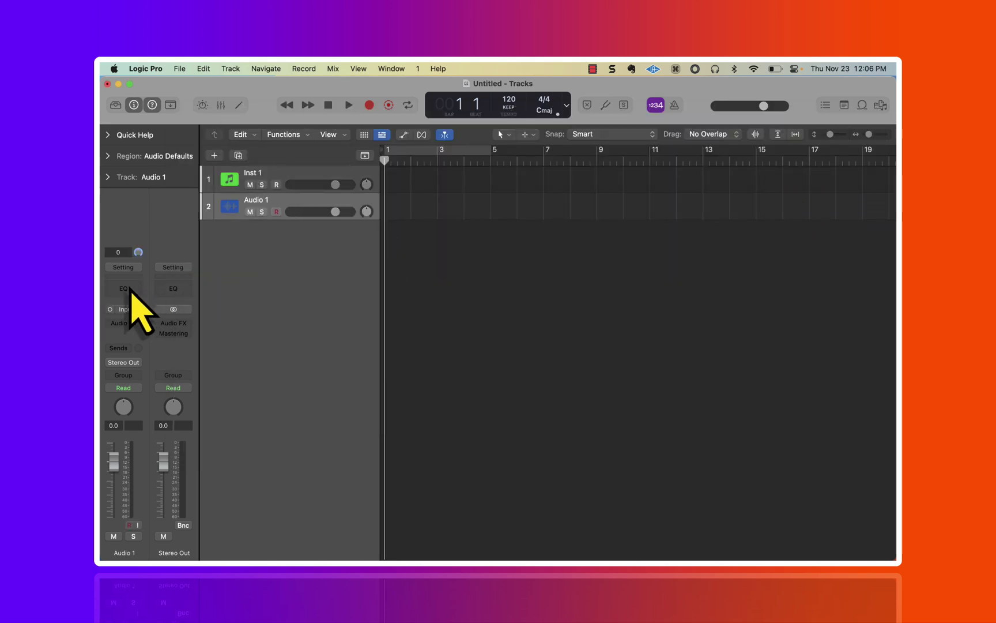
{"action": "left_click", "coordinate": [123, 288]}
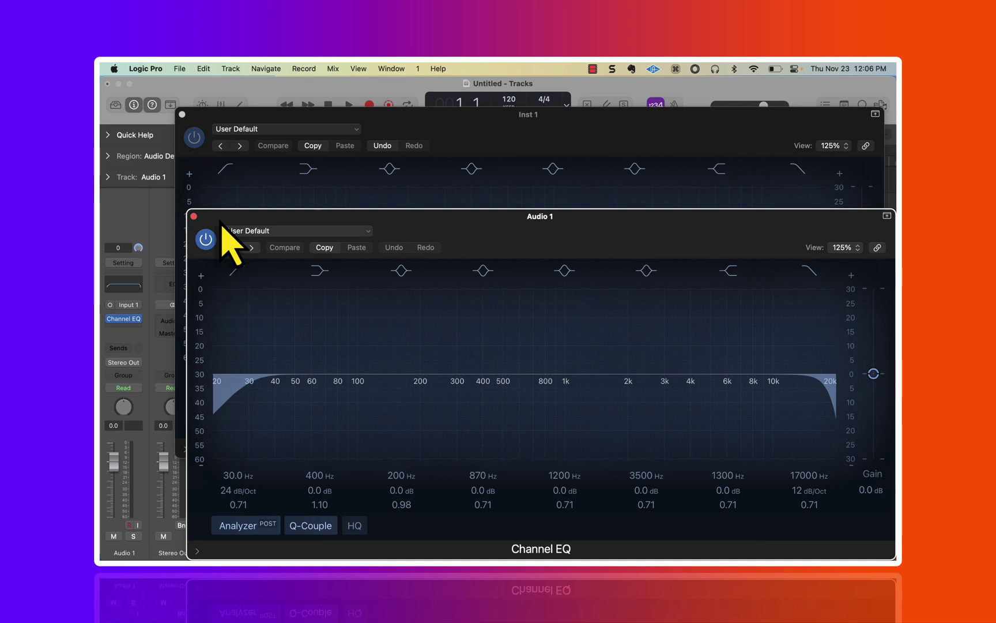
{"action": "left_click", "coordinate": [194, 217]}
- Save the Inst 1 Channel EQ settings as default and set its low-cut frequency to 50 Hz
{"action": "left_click_drag", "start_coordinate": [405, 128], "coordinate": [399, 118]}
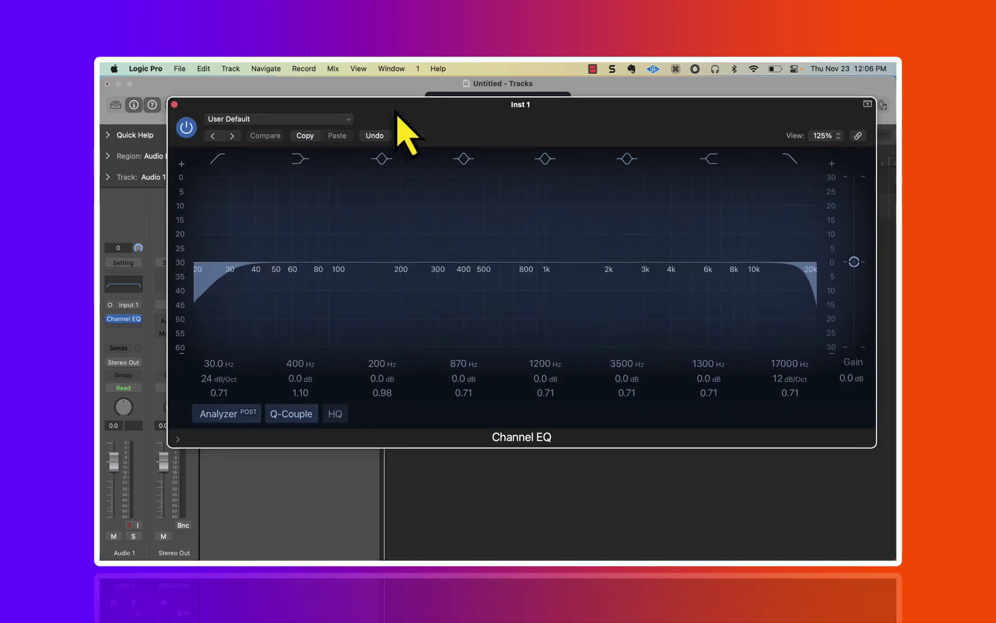
{"action": "left_click", "coordinate": [346, 118]}
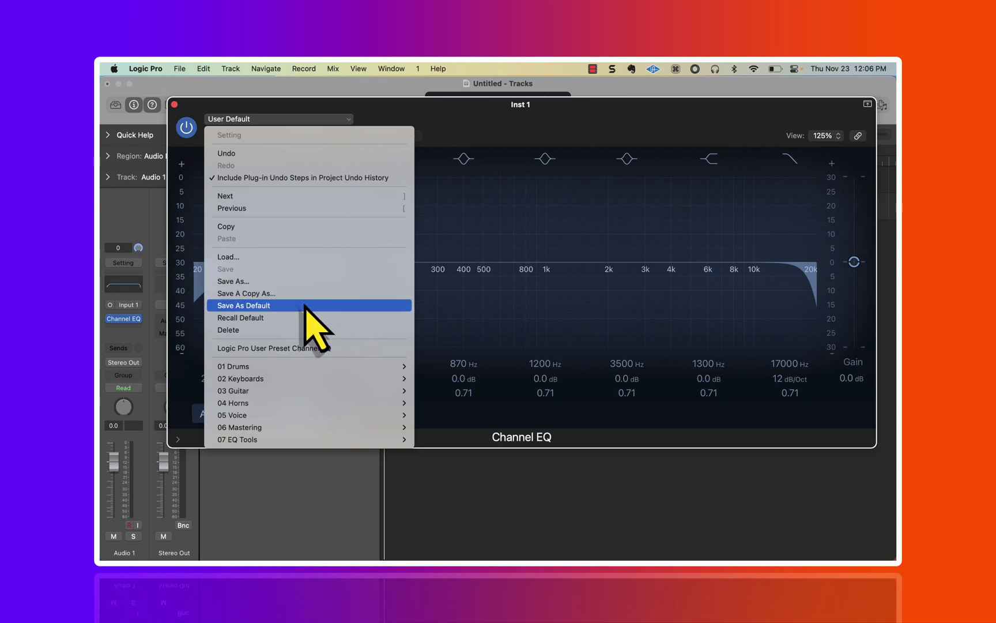
{"action": "left_click", "coordinate": [524, 148]}
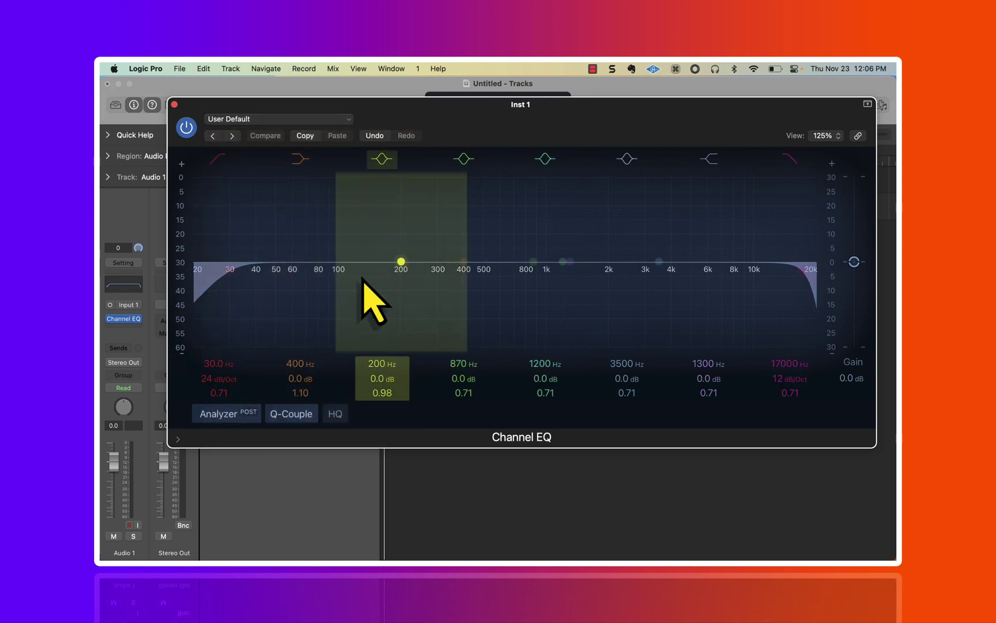
{"action": "double_click", "coordinate": [219, 362]}
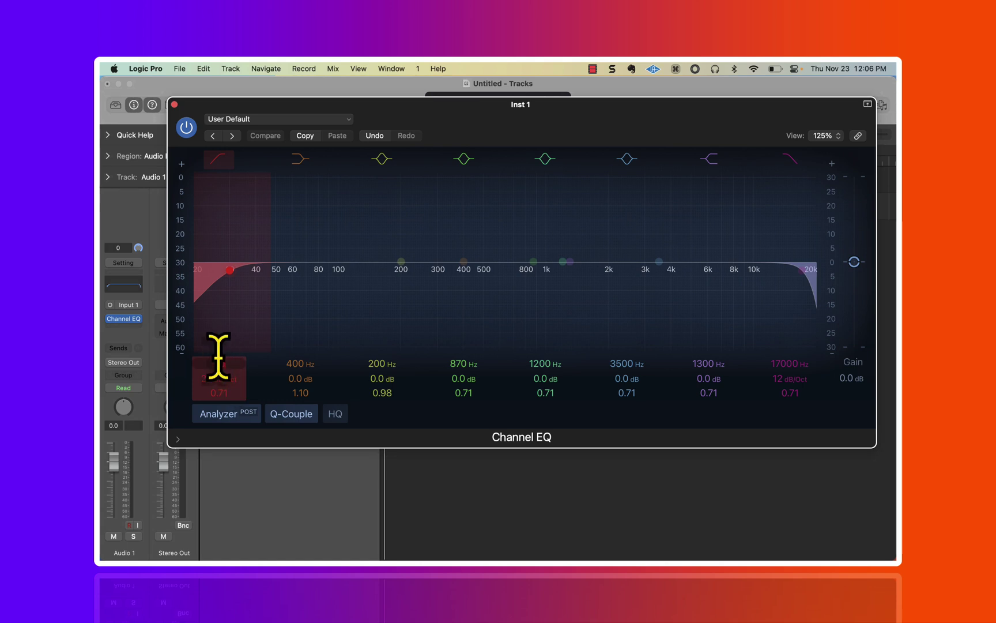
{"action": "type", "text": "50"}
{"action": "key", "text": "Return"}
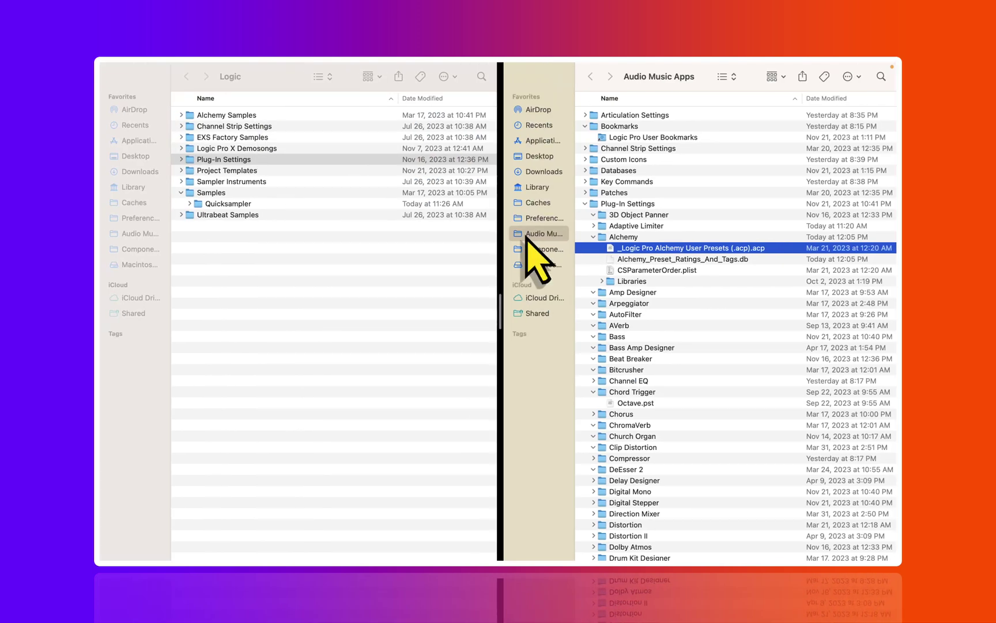
- Select CSParameterOrder.plist in Finder, then bring the Channel EQ window back
{"action": "left_click", "coordinate": [686, 272]}
{"action": "key", "text": "ctrl+Right"}
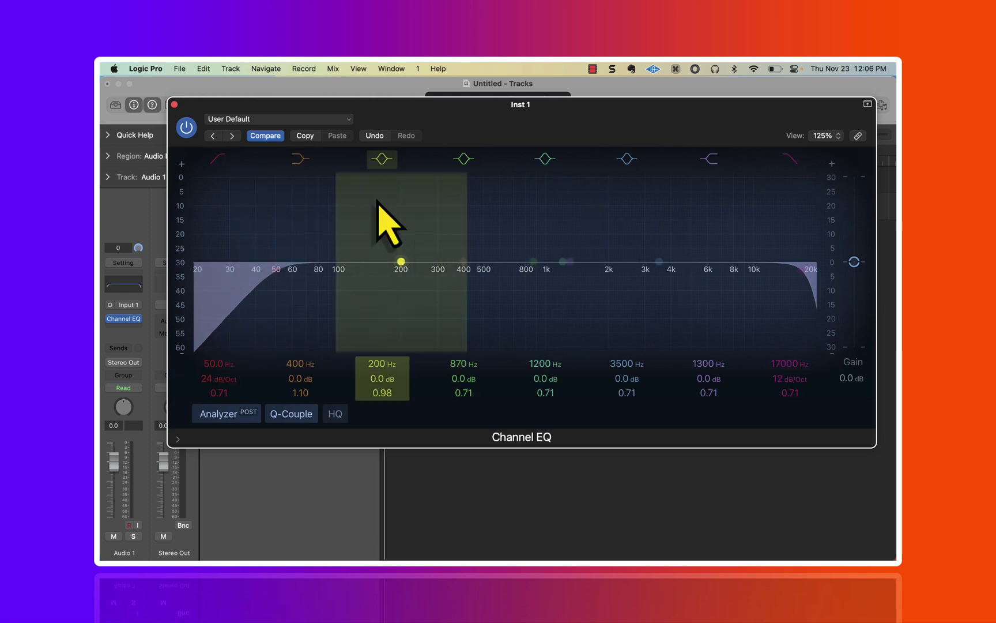
{"action": "left_click_drag", "start_coordinate": [511, 136], "coordinate": [518, 122]}
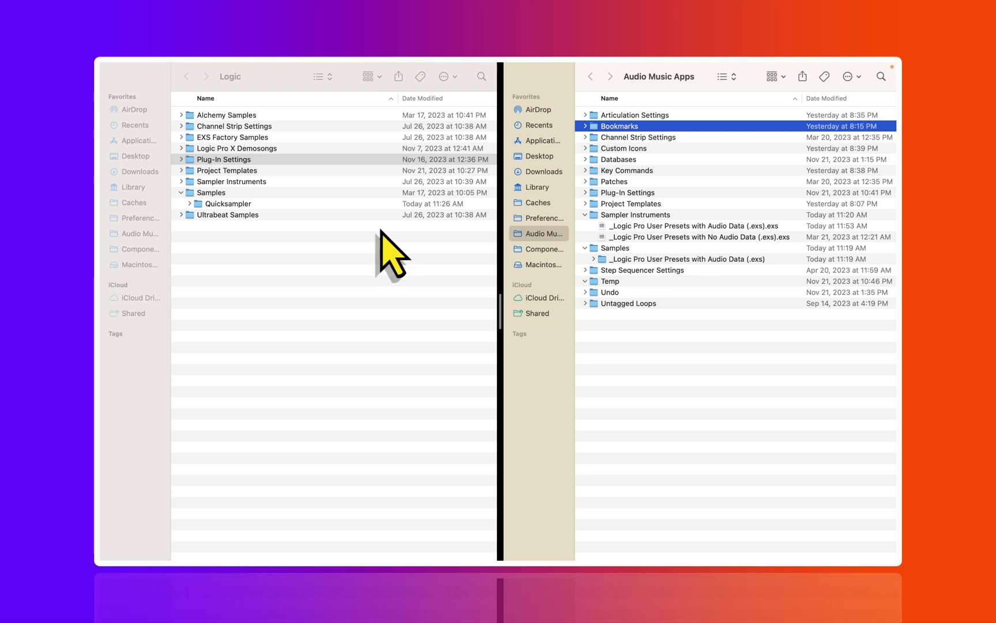
- Collapse Samples and browse Channel Strip Settings > Instrument > 02 Acoustic Pianos stock .cst files
{"action": "left_click", "coordinate": [362, 194]}
{"action": "key", "text": "Left"}
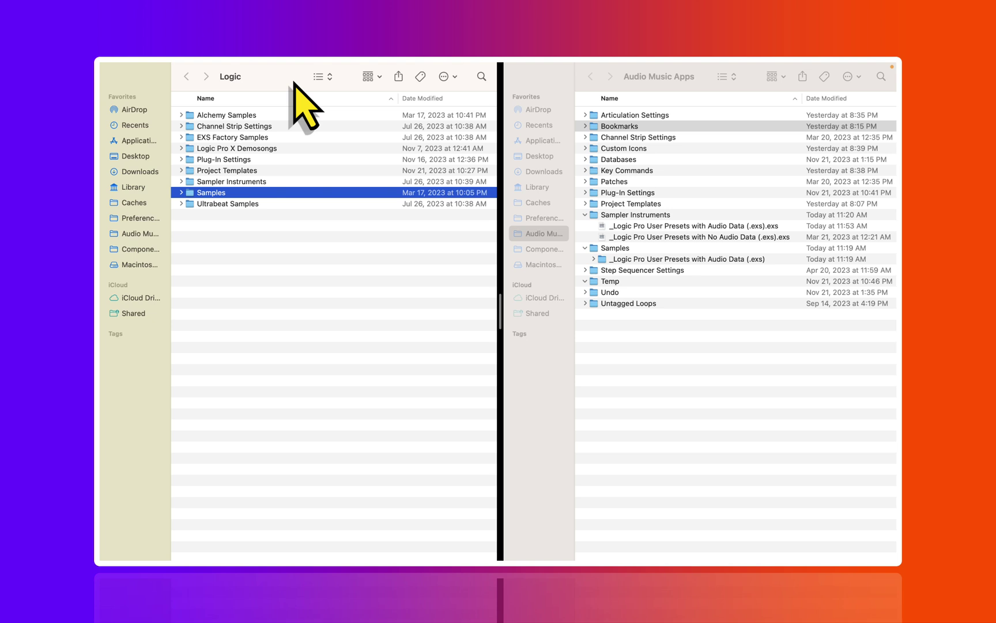
{"action": "left_click", "coordinate": [285, 137]}
{"action": "key", "text": "Up"}
{"action": "key", "text": "Right"}
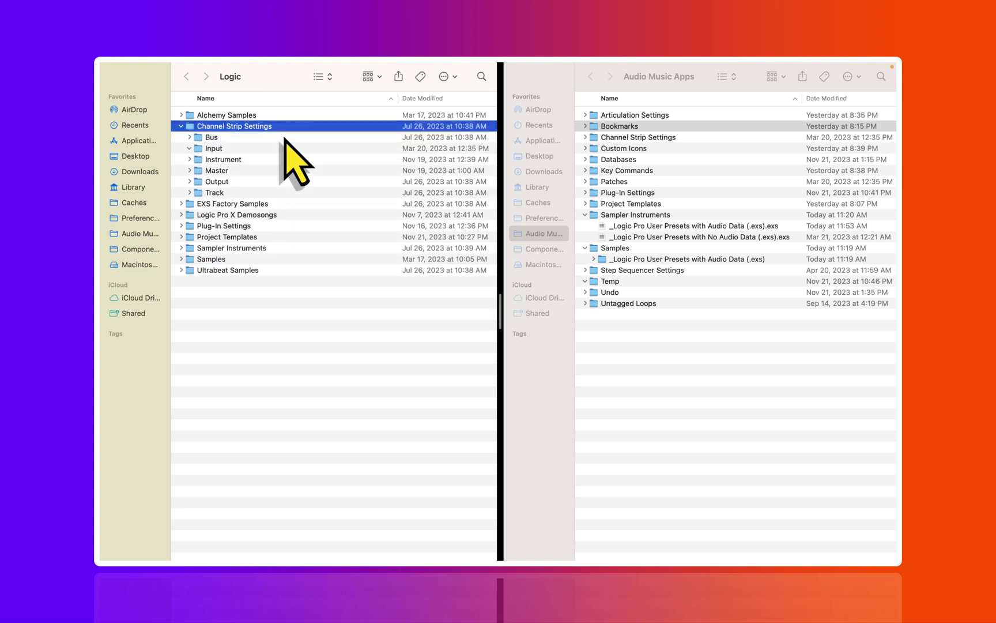
{"action": "key", "text": "Down"}
{"action": "key", "text": "Down"}
{"action": "key", "text": "Down"}
{"action": "key", "text": "Right"}
{"action": "key", "text": "Down"}
{"action": "key", "text": "Right"}
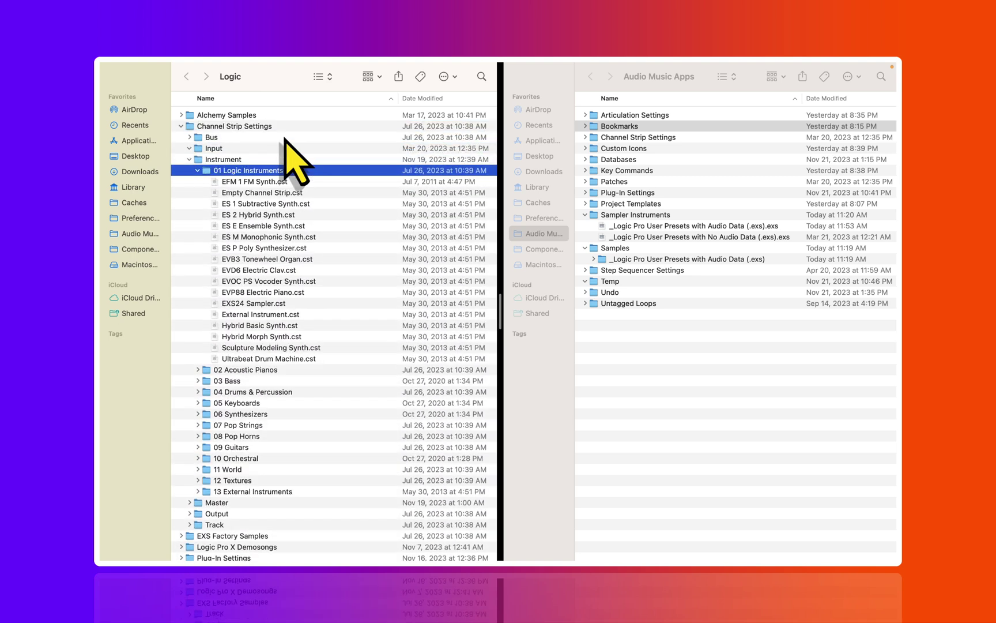
{"action": "key", "text": "Left"}
{"action": "key", "text": "Left"}
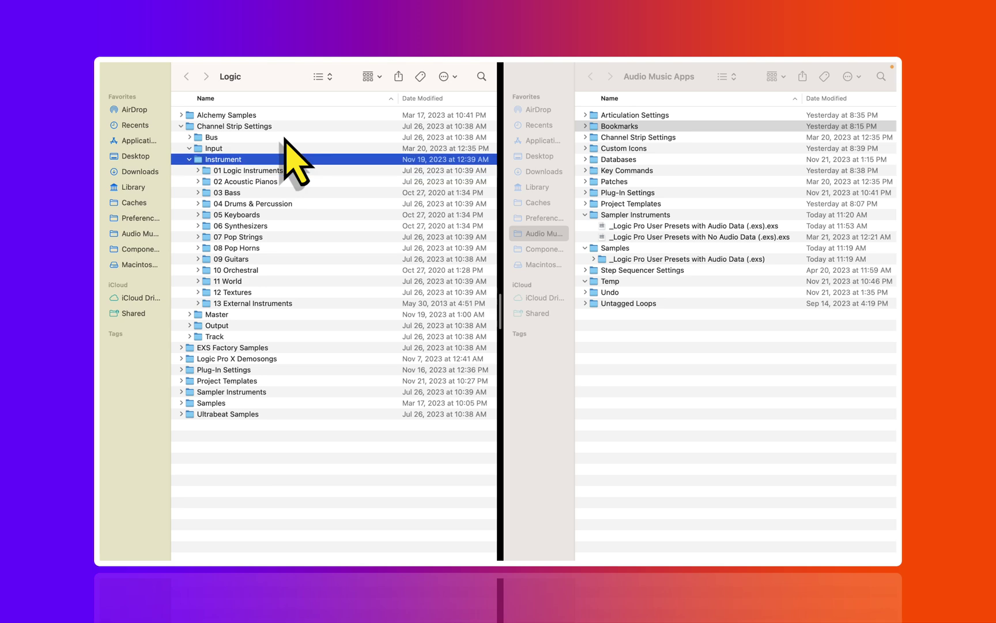
{"action": "key", "text": "Down"}
{"action": "key", "text": "Down"}
{"action": "key", "text": "Right"}
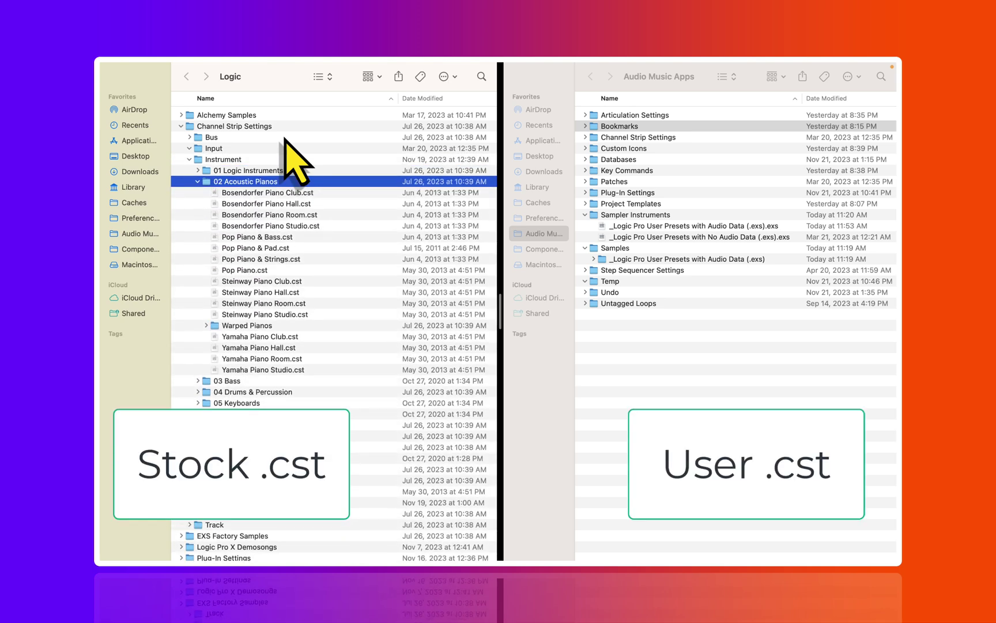
{"action": "key", "text": "Left"}
{"action": "key", "text": "Left"}
{"action": "key", "text": "Left"}
{"action": "key", "text": "Left"}
{"action": "key", "text": "Left"}
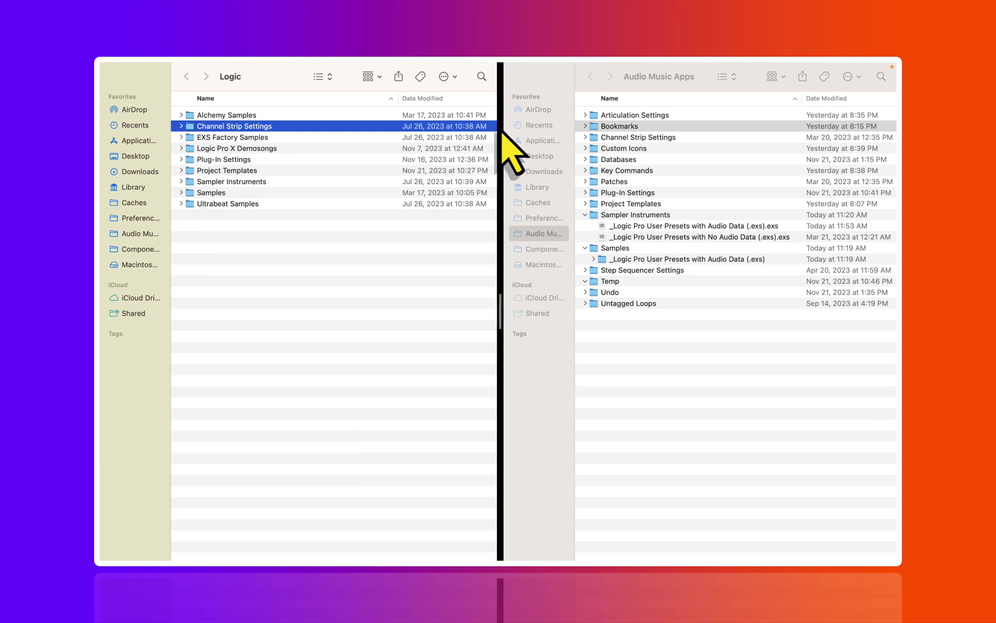
- Expand the user Channel Strip Settings in Audio Music Apps and select Software Instrument (.cst).cst
{"action": "left_click", "coordinate": [643, 126]}
{"action": "left_click", "coordinate": [658, 139]}
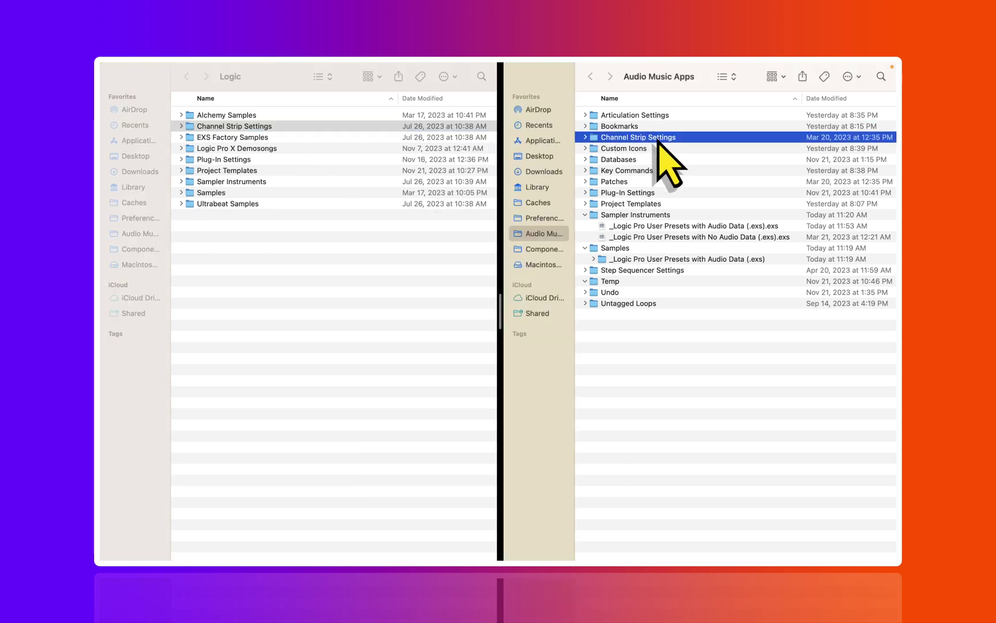
{"action": "key", "text": "Down"}
{"action": "key", "text": "Down"}
{"action": "key", "text": "Down"}
{"action": "key", "text": "Down"}
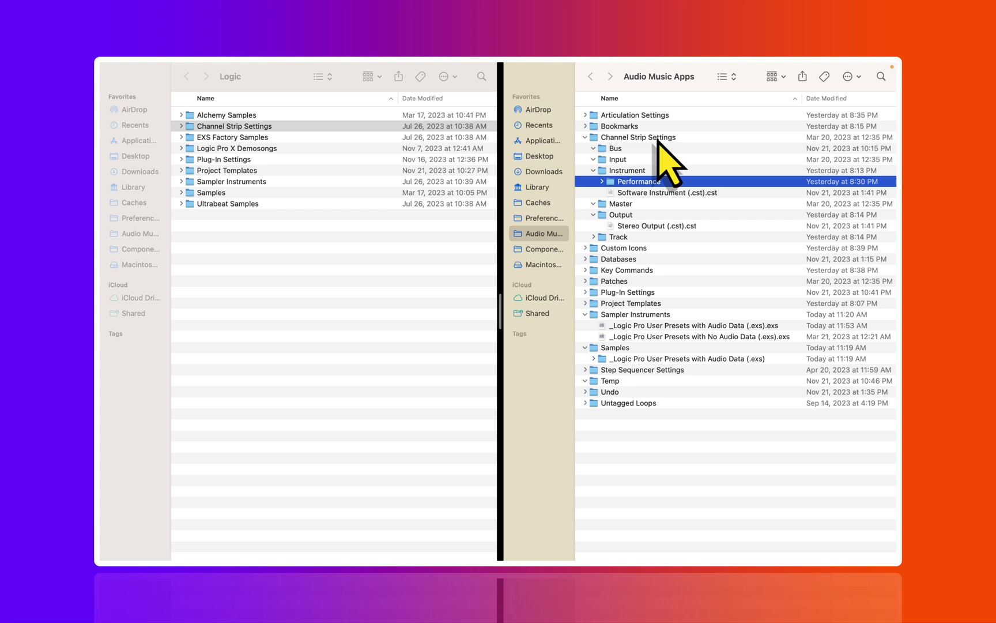
{"action": "left_click", "coordinate": [645, 193]}
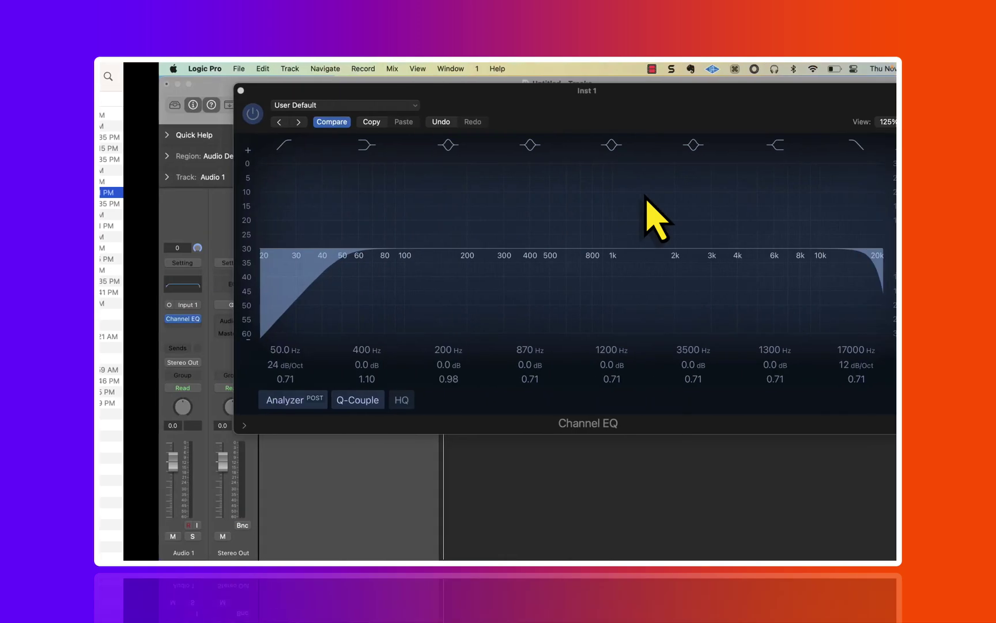
- Close the Channel EQ, delete the Audio 1 track, and open Inst 1's Performance settings menu
{"action": "left_click", "coordinate": [182, 91]}
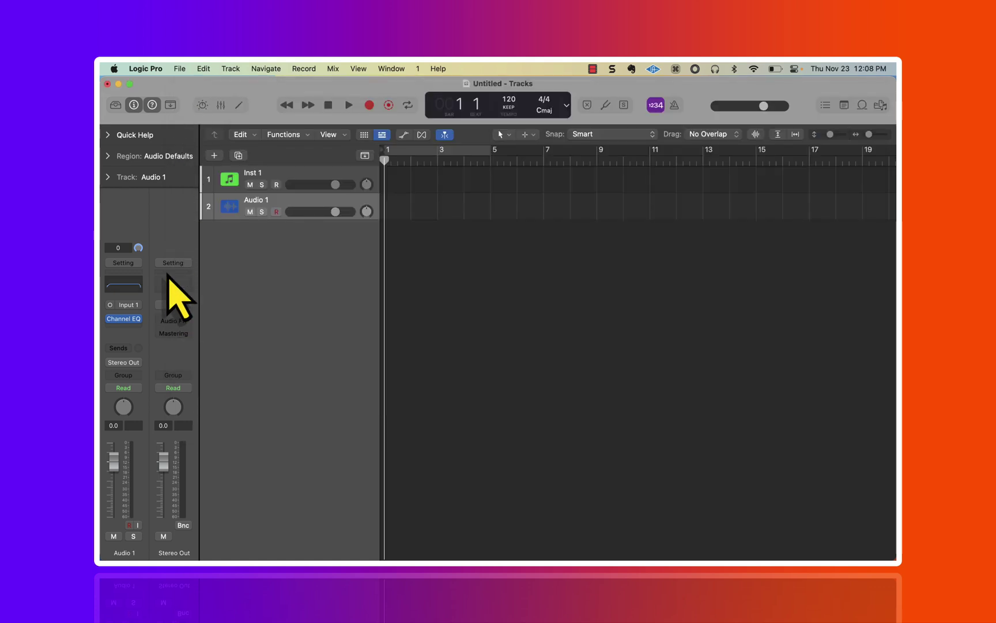
{"action": "left_click", "coordinate": [131, 264]}
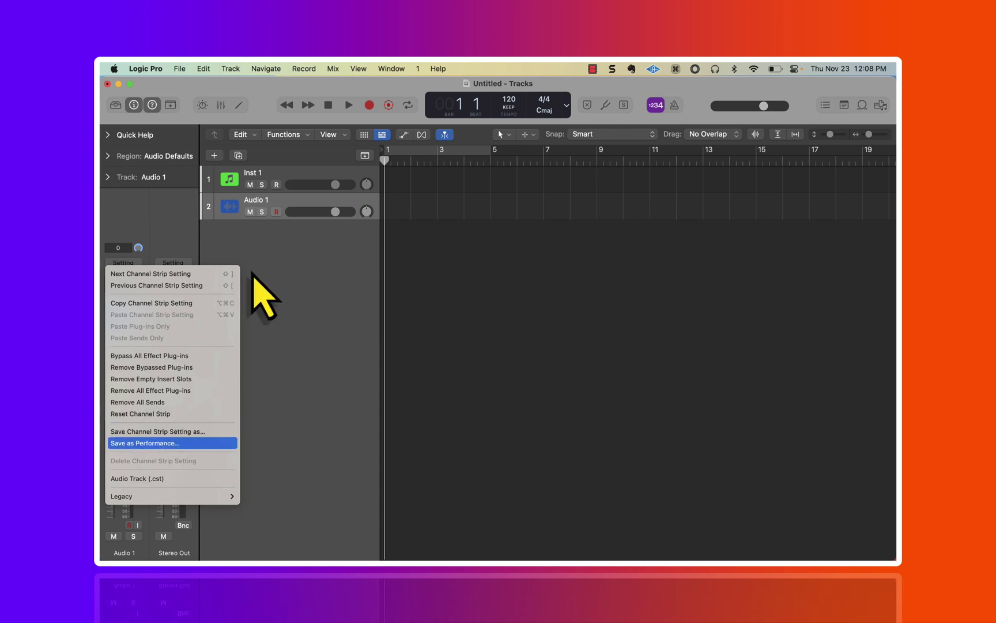
{"action": "left_click", "coordinate": [275, 262]}
{"action": "key", "text": "super+BackSpace"}
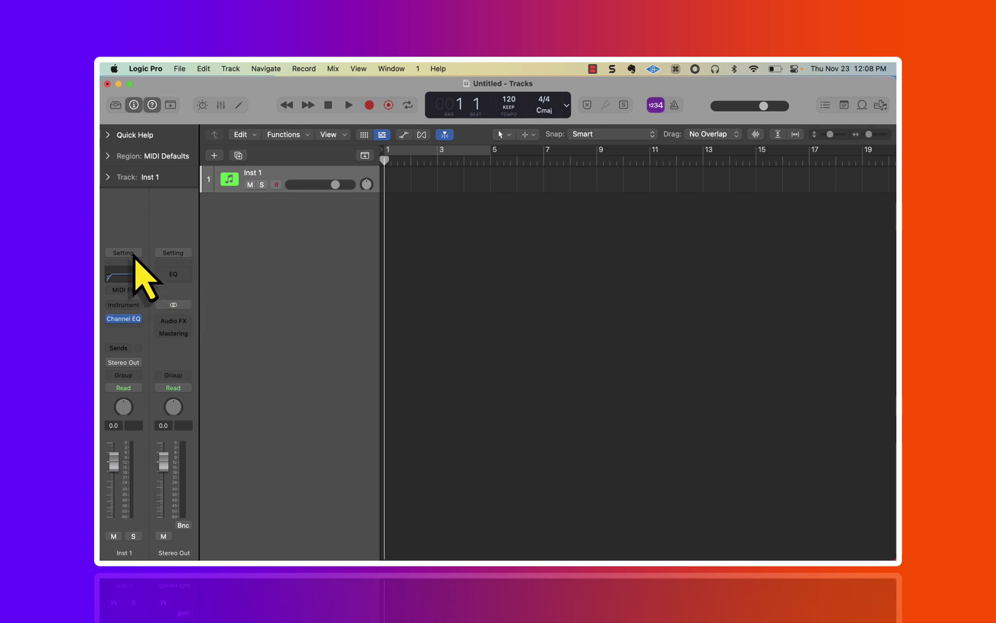
{"action": "left_click", "coordinate": [133, 253]}
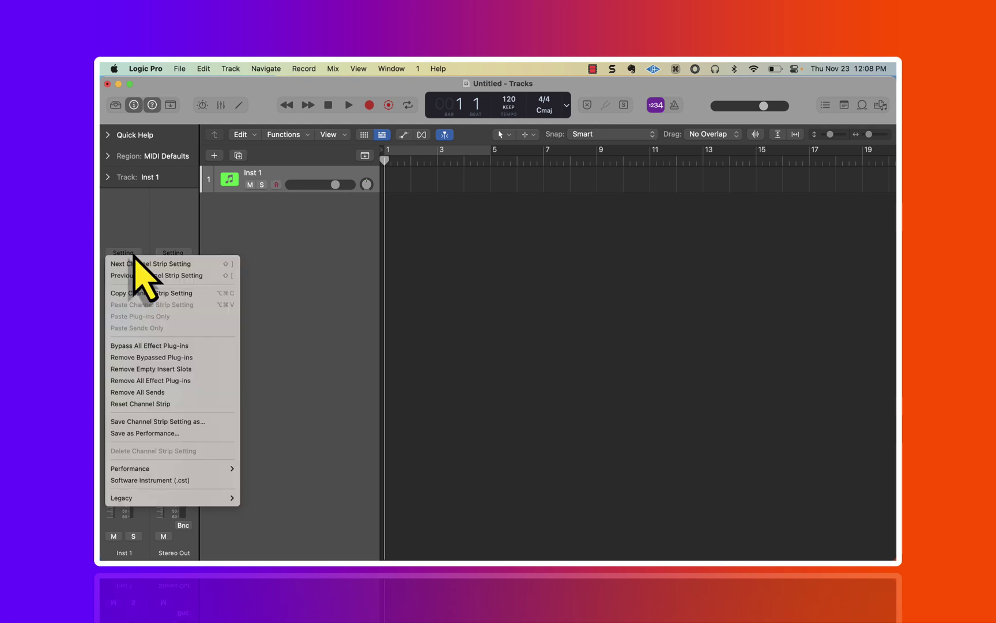
{"action": "mouse_move", "coordinate": [176, 468]}
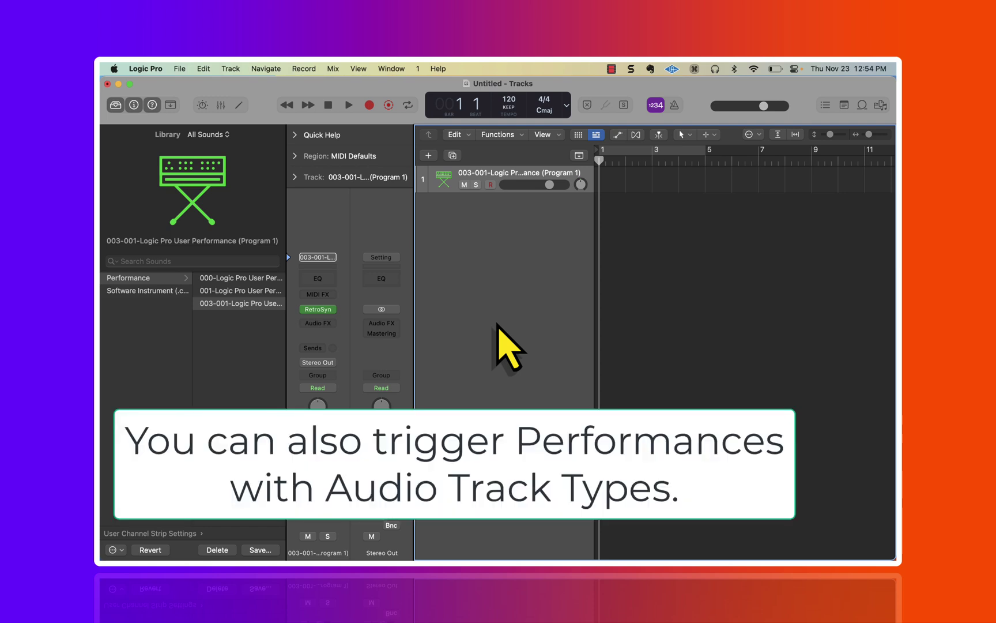
- Widen the Library, open Musical Typing, and switch between the 000 and 003-001 user performances
{"action": "left_click_drag", "start_coordinate": [285, 314], "coordinate": [363, 338]}
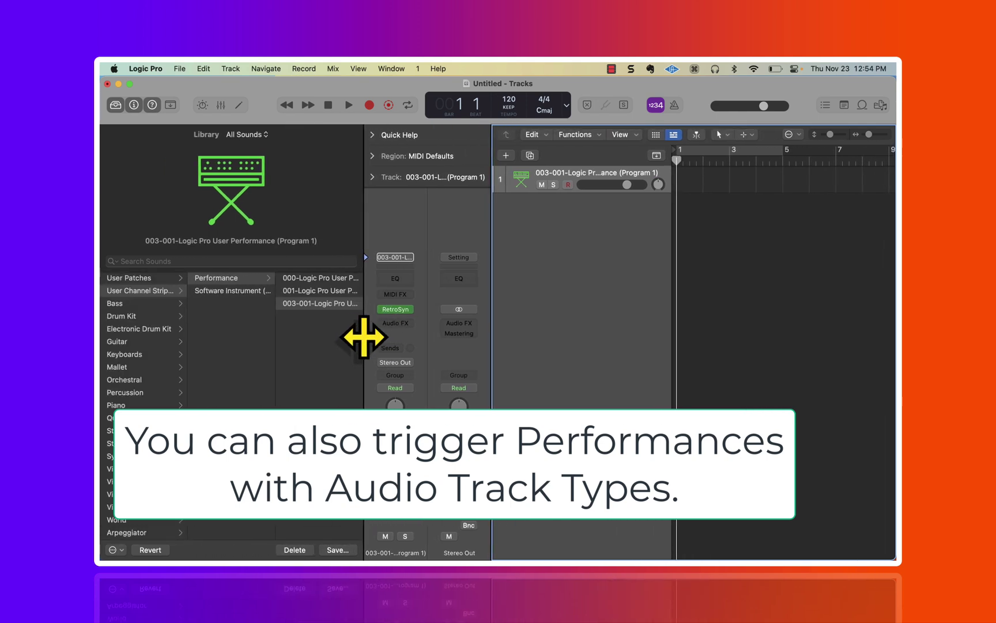
{"action": "left_click", "coordinate": [335, 278]}
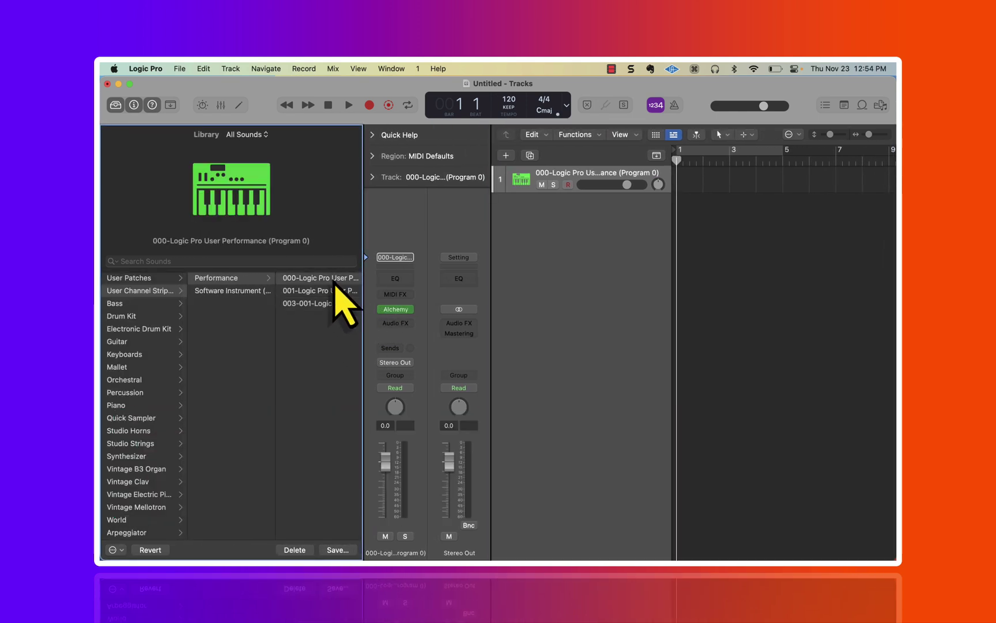
{"action": "key", "text": "super+k"}
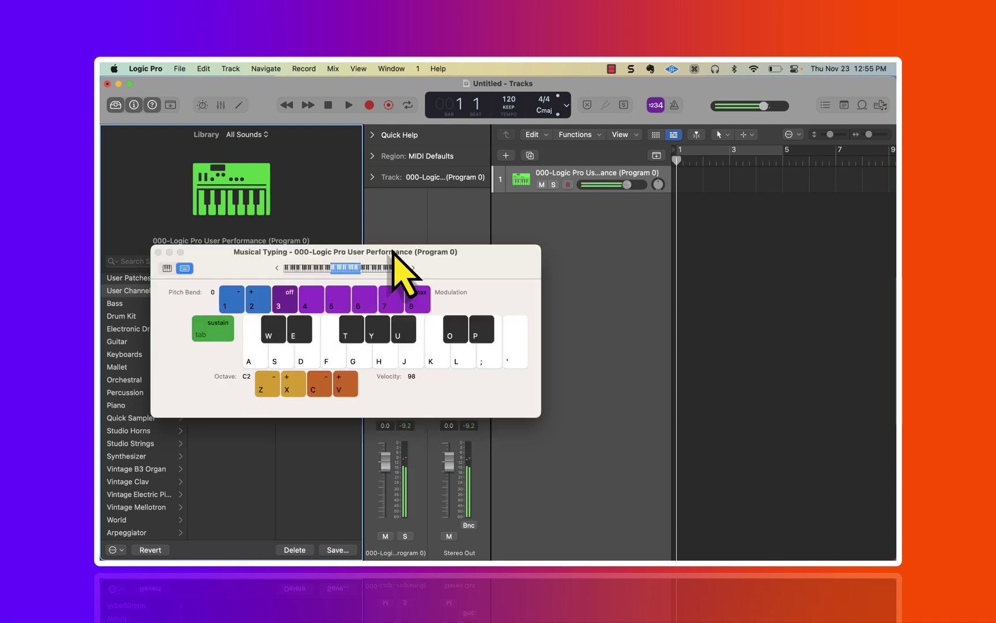
{"action": "left_click_drag", "start_coordinate": [425, 253], "coordinate": [765, 227]}
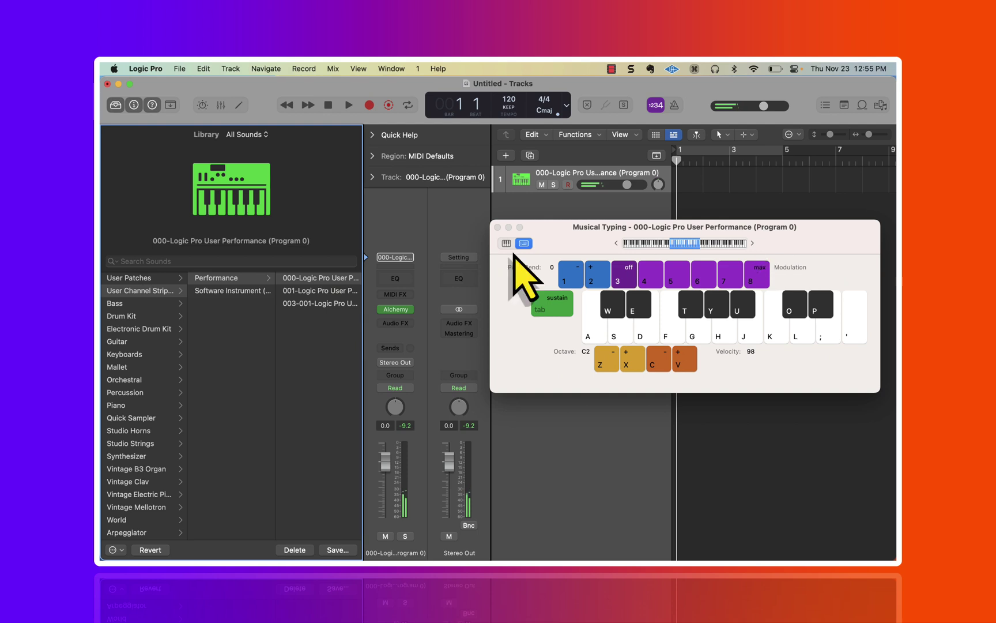
{"action": "left_click", "coordinate": [320, 304]}
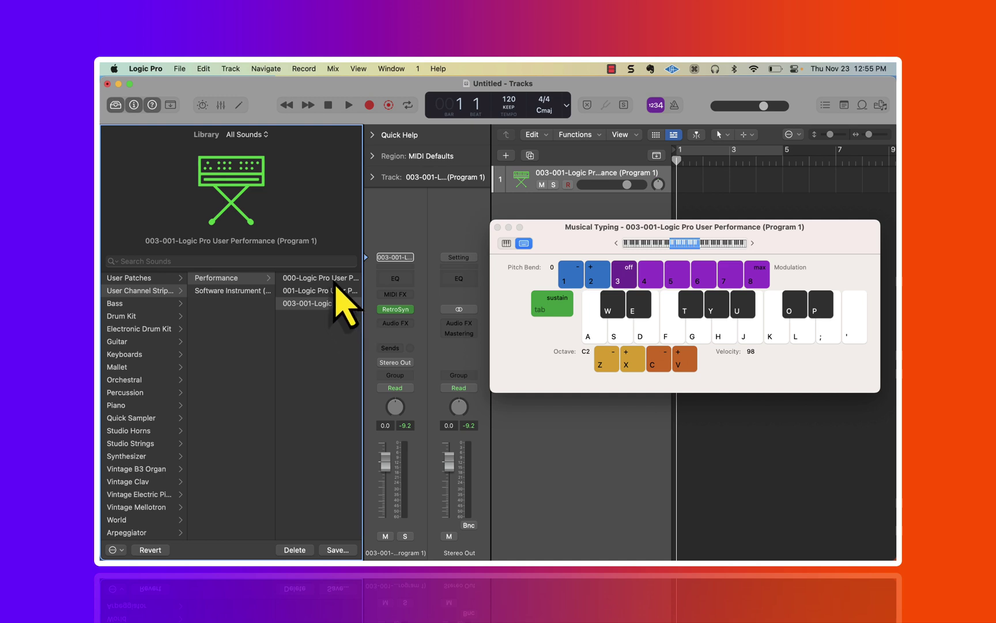
{"action": "left_click", "coordinate": [333, 280]}
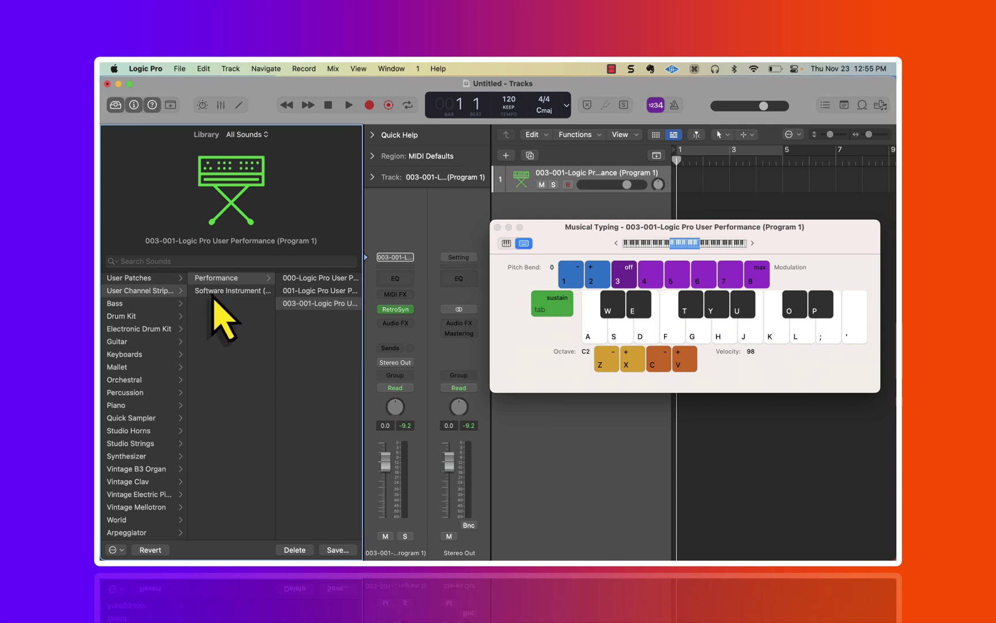
- Show Inst 1's Performance submenu listing the three saved user performances
{"action": "left_click", "coordinate": [394, 257]}
{"action": "mouse_move", "coordinate": [464, 491]}
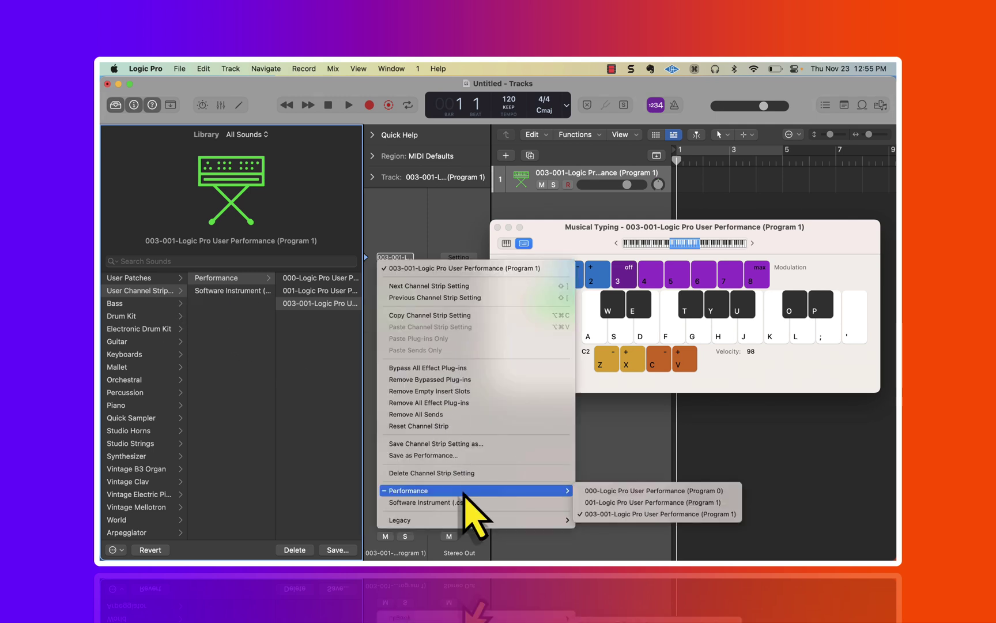